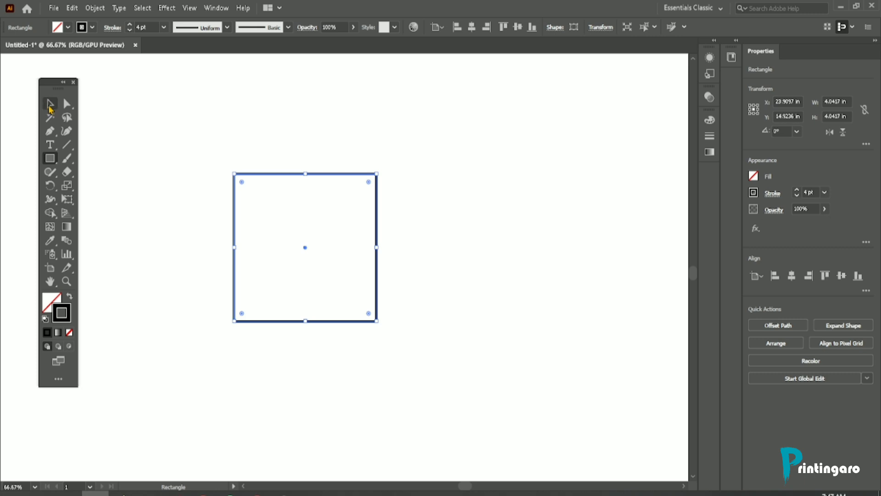
Step: Move the square slightly up and to the right, and set its stroke weight to 2 pt
{"action": "left_click_drag", "start_coordinate": [306, 248], "coordinate": [316, 211]}
{"action": "left_click", "coordinate": [49, 303]}
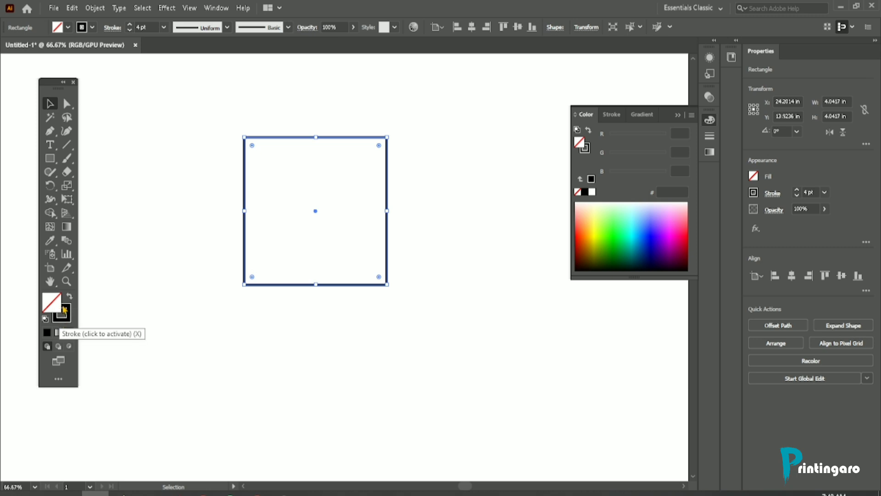
{"action": "left_click", "coordinate": [68, 308]}
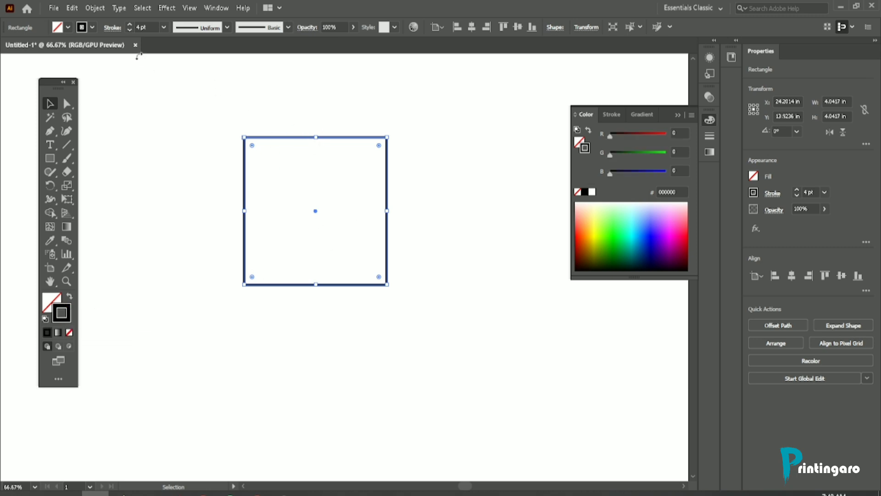
{"action": "left_click", "coordinate": [130, 30]}
{"action": "left_click", "coordinate": [131, 31]}
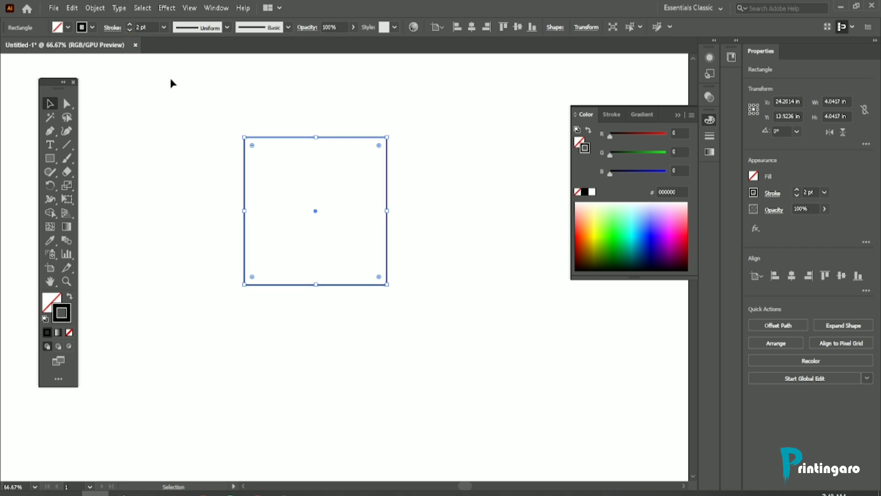
{"action": "left_click", "coordinate": [211, 90]}
Step: Duplicate the square in place and scale the copy down around its centre to about 1.21 in wide and high
{"action": "left_click_drag", "start_coordinate": [263, 115], "coordinate": [280, 165]}
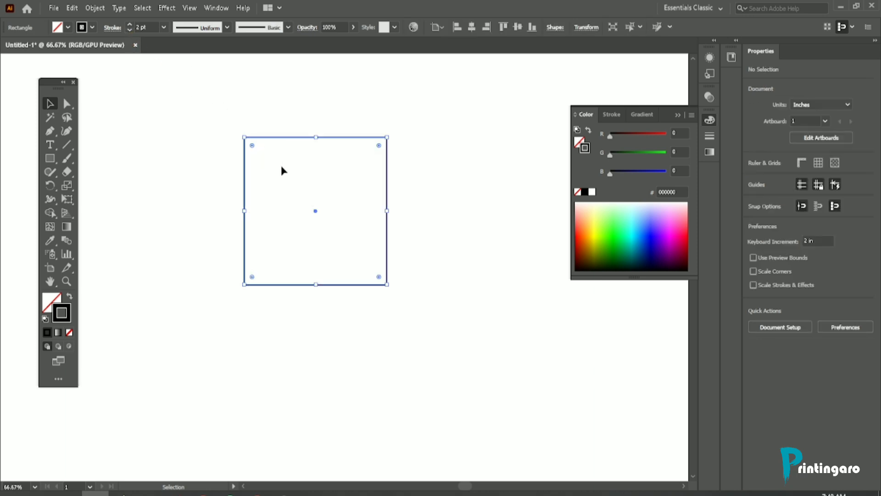
{"action": "key", "text": "a"}
{"action": "left_click", "coordinate": [384, 137]}
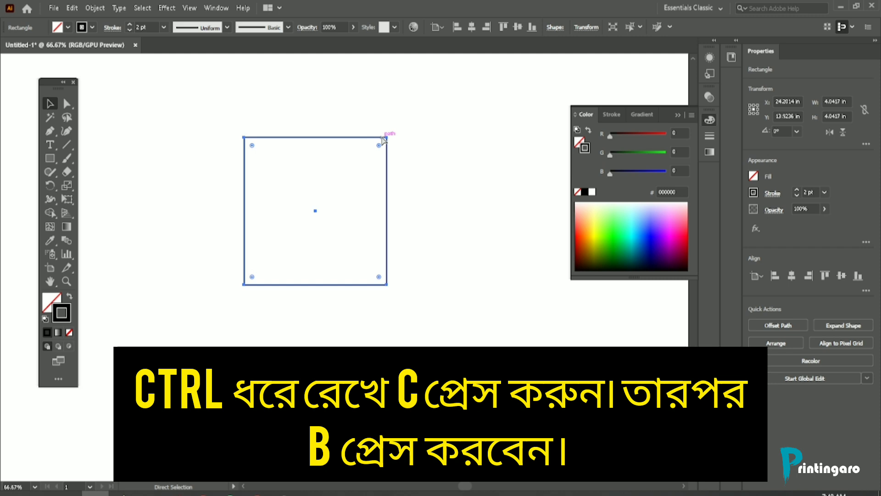
{"action": "key", "text": "v"}
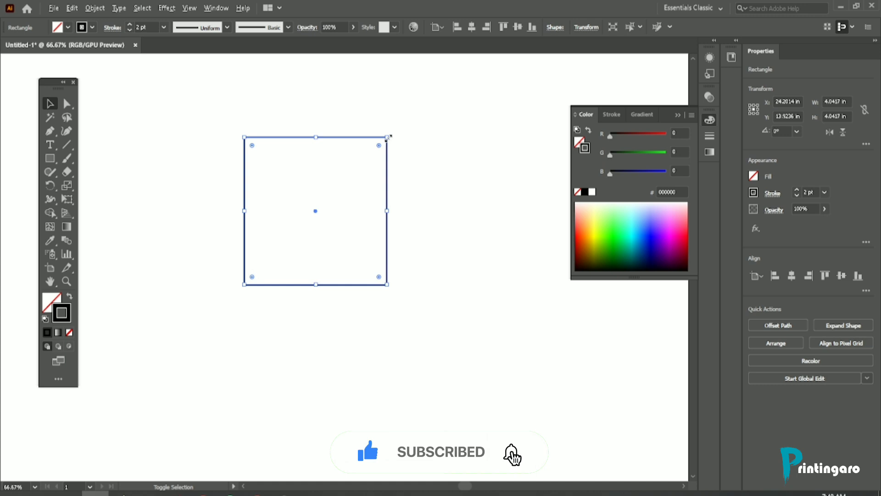
{"action": "left_click_drag", "start_coordinate": [388, 137], "coordinate": [356, 191]}
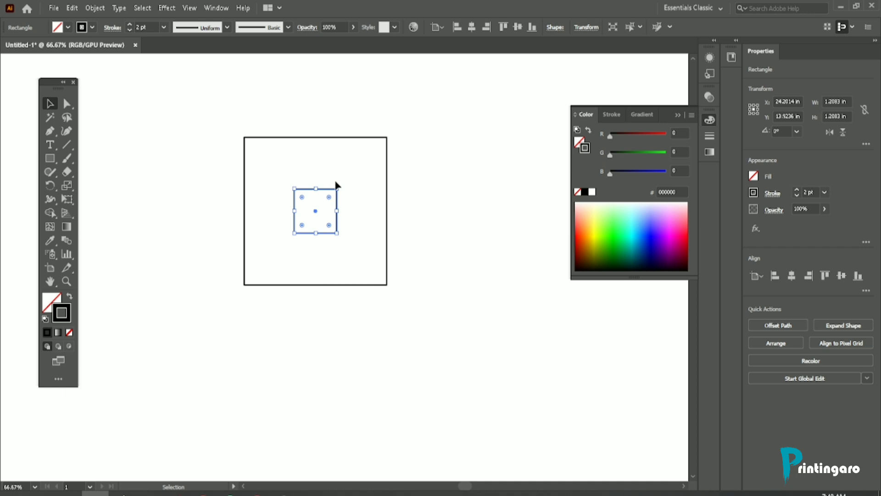
{"action": "left_click", "coordinate": [281, 138]}
{"action": "left_click", "coordinate": [280, 121]}
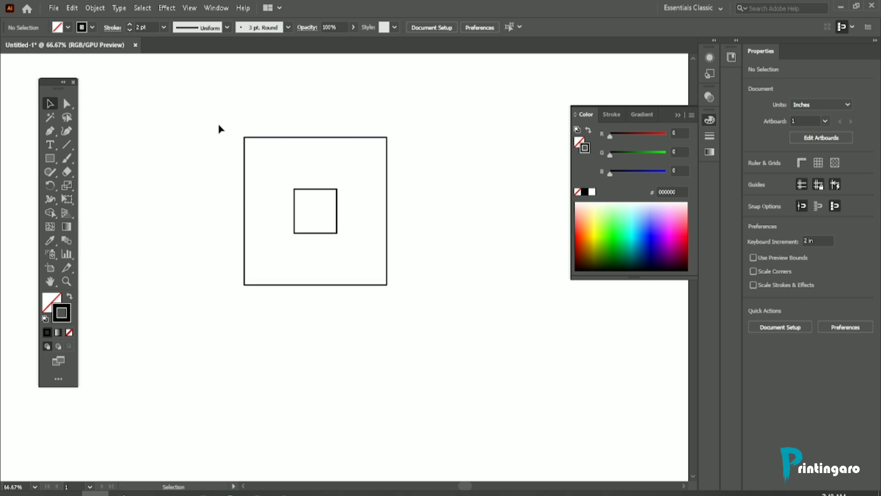
Step: Blend the outer and inner squares with the Blend tool, using Specified Steps spacing of 10
{"action": "left_click_drag", "start_coordinate": [236, 113], "coordinate": [314, 212]}
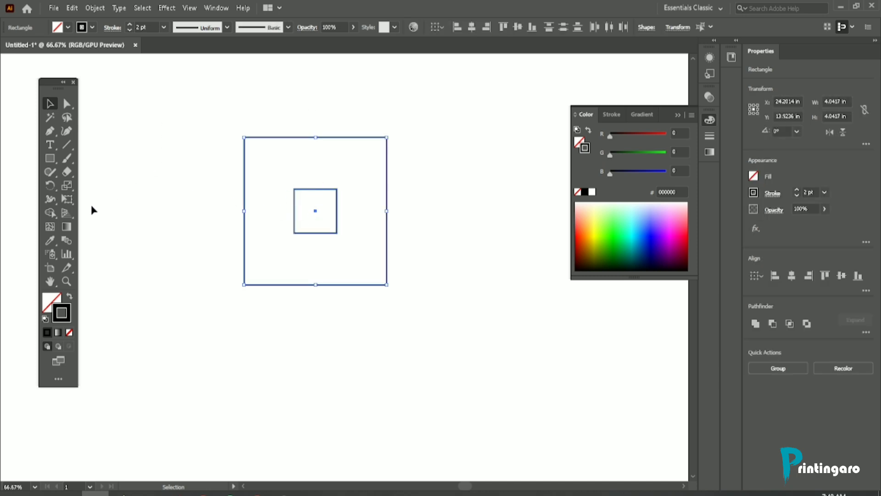
{"action": "double_click", "coordinate": [66, 241]}
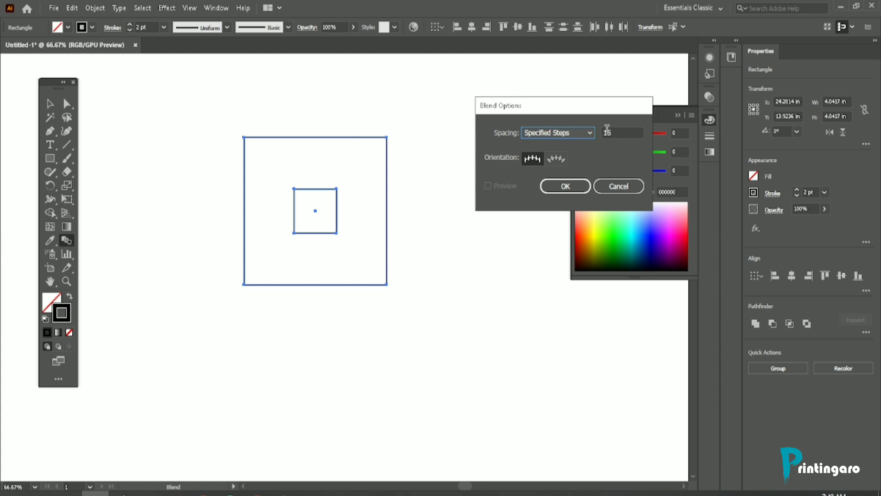
{"action": "double_click", "coordinate": [621, 133]}
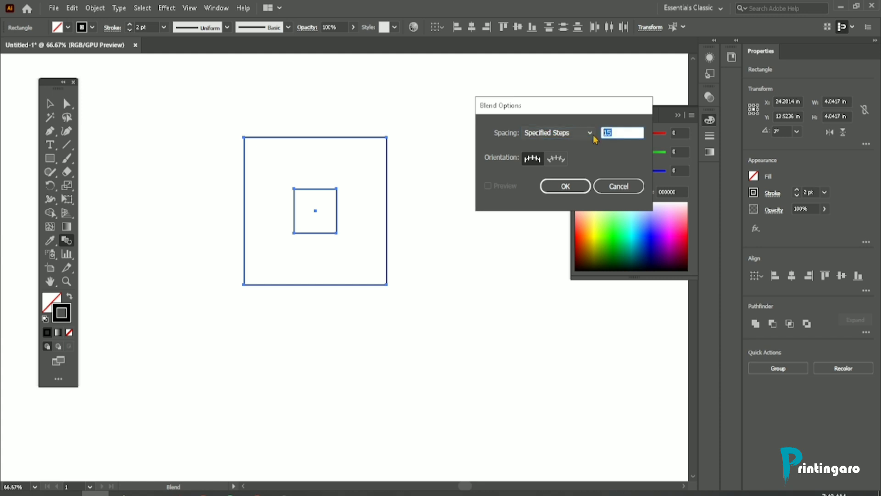
{"action": "type", "text": "1"}
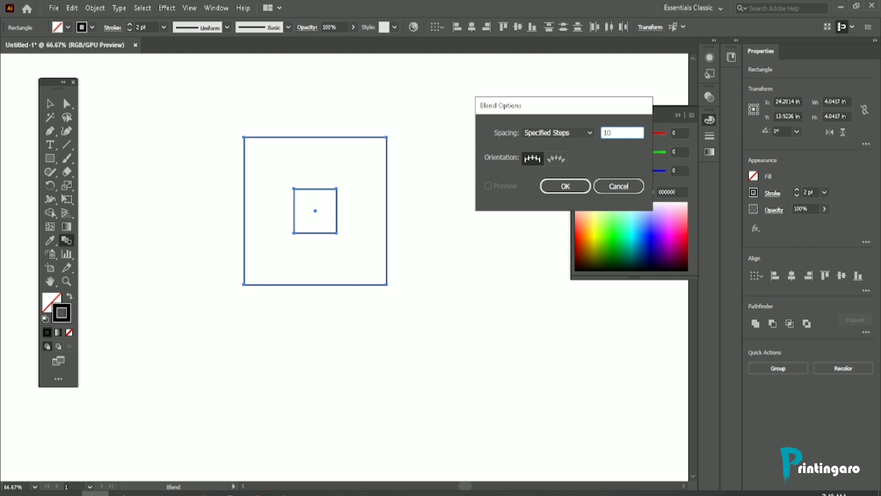
{"action": "left_click", "coordinate": [561, 188]}
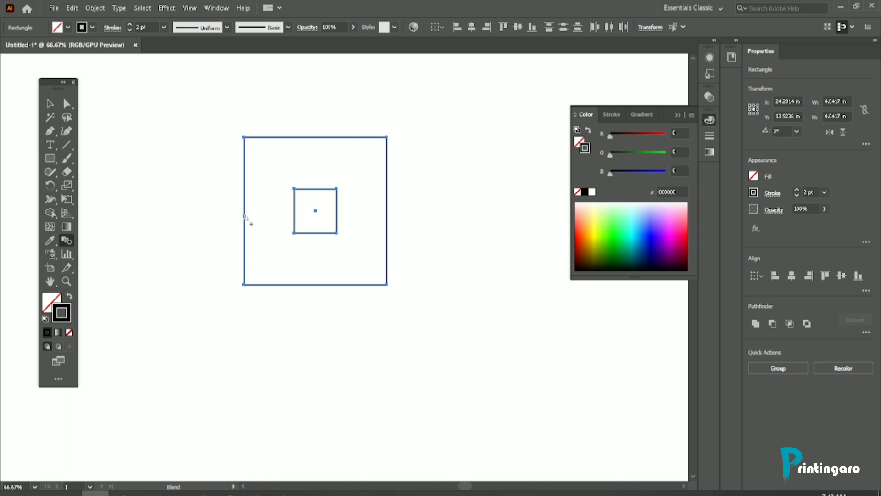
{"action": "left_click", "coordinate": [294, 219]}
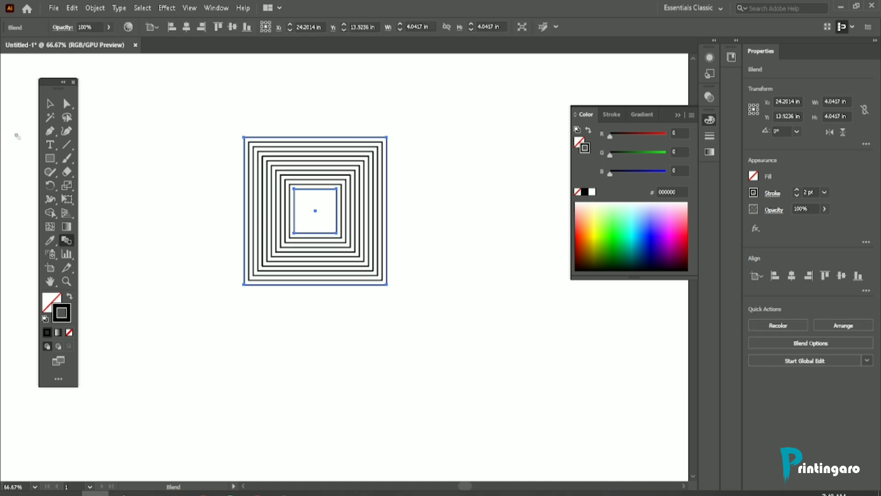
{"action": "left_click", "coordinate": [50, 105]}
{"action": "left_click", "coordinate": [165, 109]}
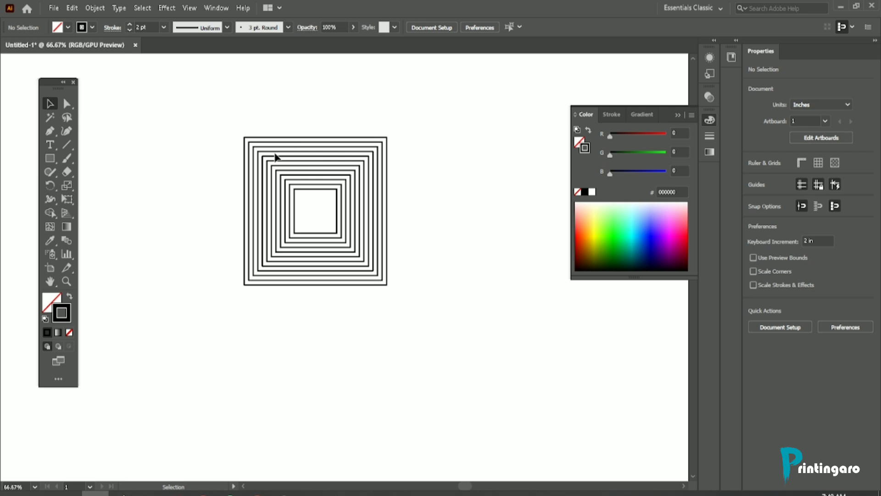
Step: Move the blended squares up and to the left, to about X 21.19 in, Y 12.51 in
{"action": "left_click", "coordinate": [249, 146]}
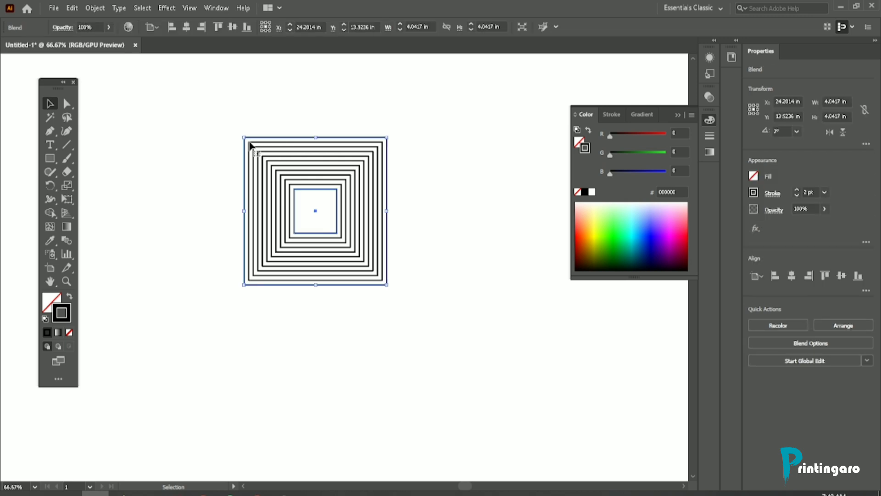
{"action": "scroll", "coordinate": [253, 136], "scroll_direction": "up", "scroll_amount": 4}
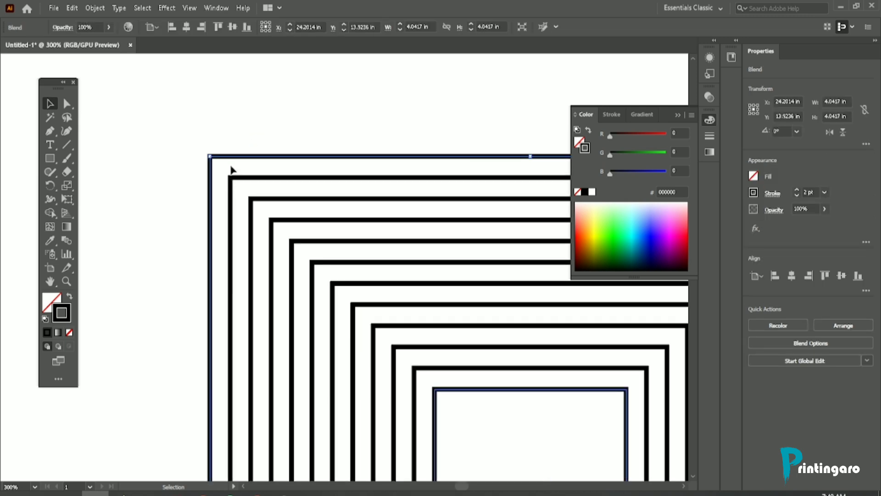
{"action": "scroll", "coordinate": [229, 156], "scroll_direction": "down", "scroll_amount": 2}
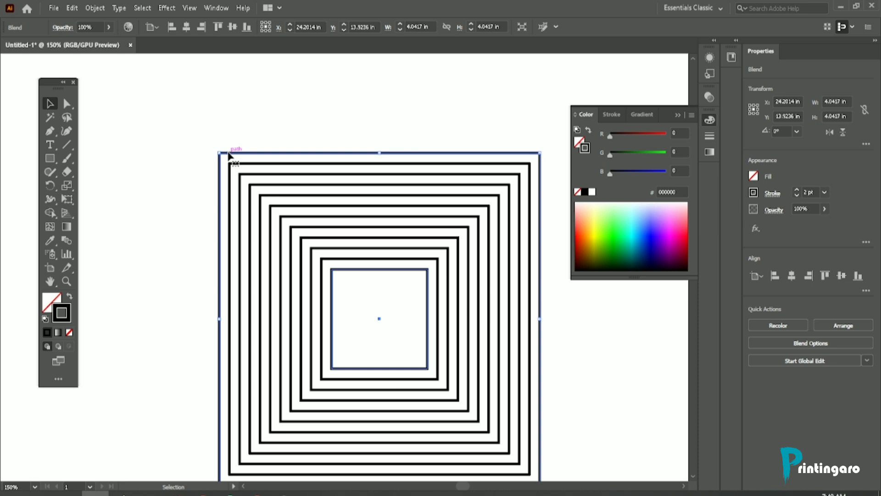
{"action": "scroll", "coordinate": [235, 153], "scroll_direction": "down", "scroll_amount": 1}
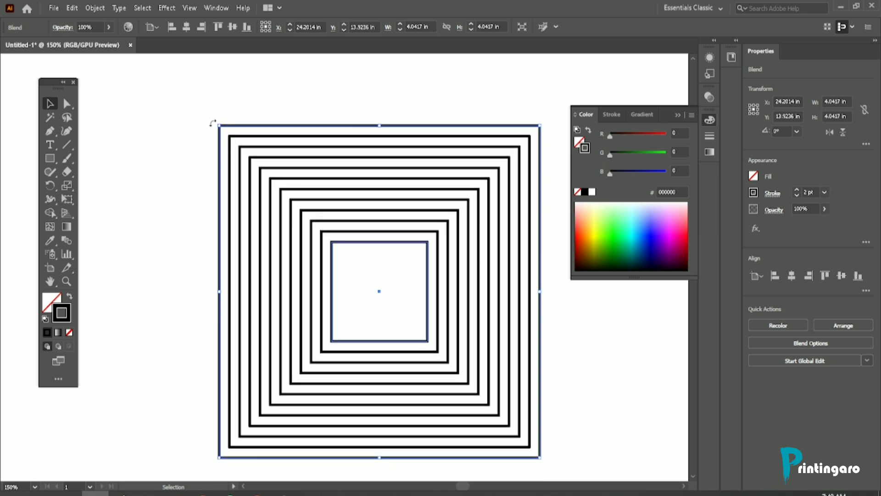
{"action": "left_click", "coordinate": [235, 94]}
{"action": "scroll", "coordinate": [234, 120], "scroll_direction": "down", "scroll_amount": 1}
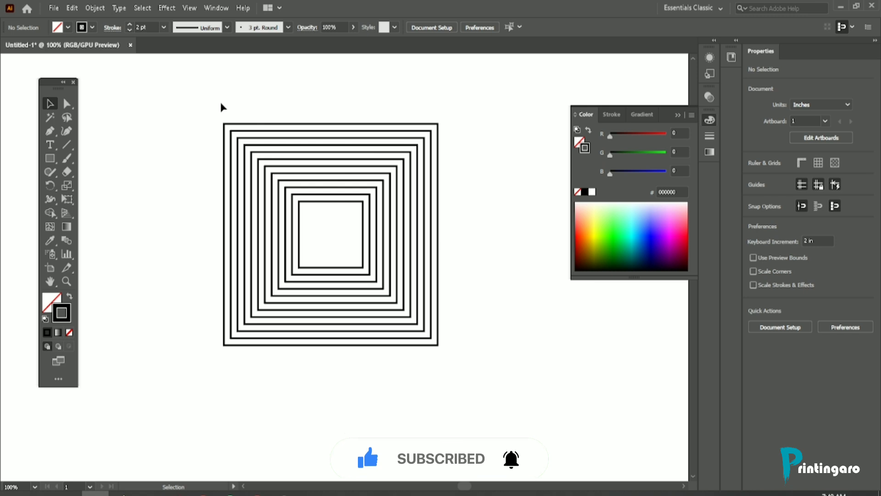
{"action": "key", "text": "ctrl+minus"}
{"action": "left_click_drag", "start_coordinate": [202, 99], "coordinate": [302, 197]}
{"action": "left_click_drag", "start_coordinate": [249, 133], "coordinate": [143, 81]}
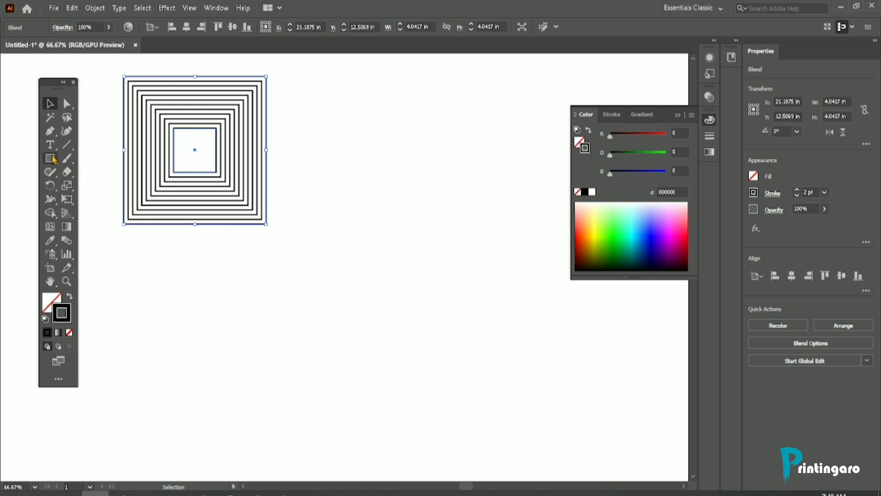
Step: Draw a five-pointed star about 1.73 in wide below the blended squares and place a copy of it farther right and slightly lower
{"action": "left_click_drag", "start_coordinate": [50, 158], "coordinate": [83, 213]}
{"action": "scroll", "coordinate": [116, 215], "scroll_direction": "down", "scroll_amount": 3}
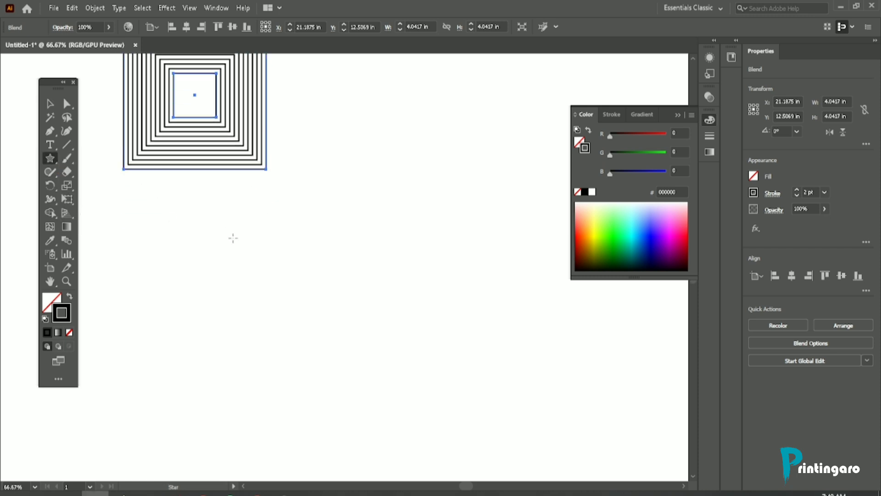
{"action": "left_click_drag", "start_coordinate": [234, 238], "coordinate": [246, 272]}
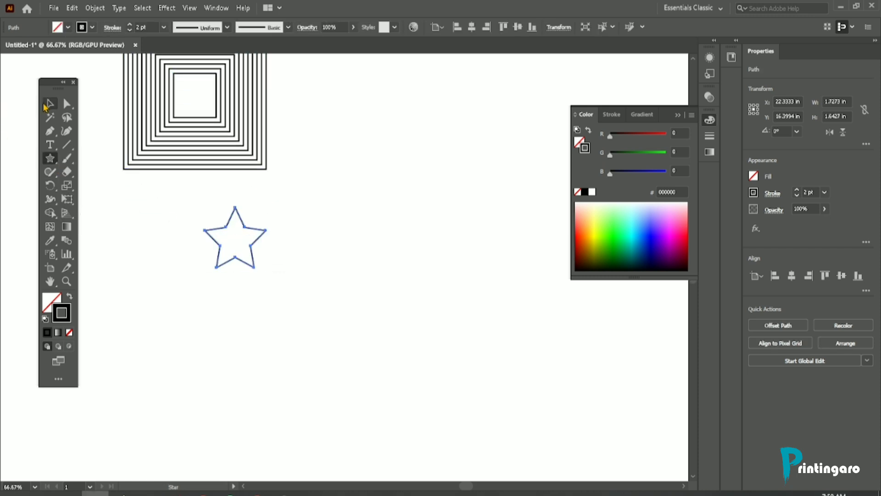
{"action": "key", "text": "v"}
{"action": "left_click_drag", "start_coordinate": [242, 225], "coordinate": [401, 265]}
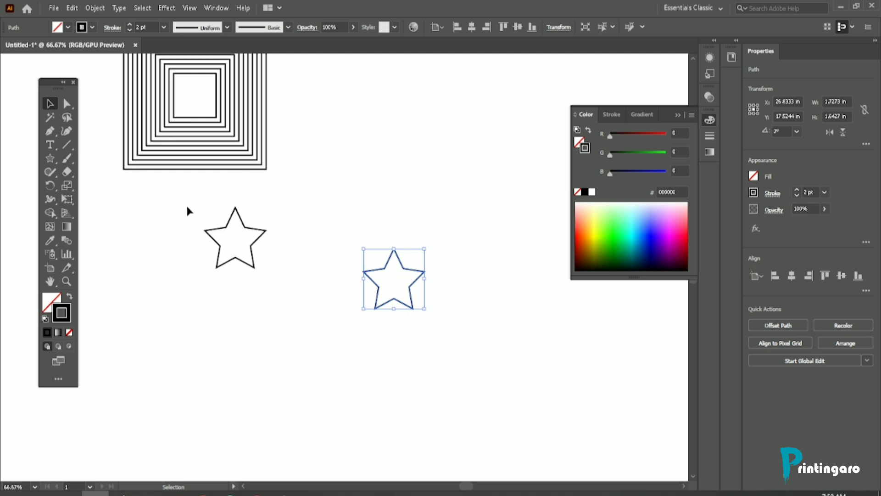
Step: Blend the two stars with the Blend tool, using Specified Steps spacing of 15
{"action": "left_click_drag", "start_coordinate": [187, 205], "coordinate": [467, 332]}
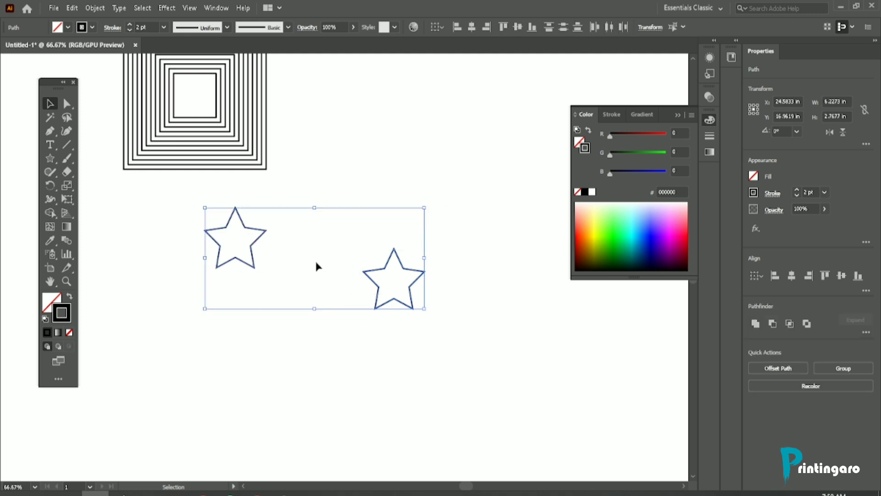
{"action": "double_click", "coordinate": [67, 243]}
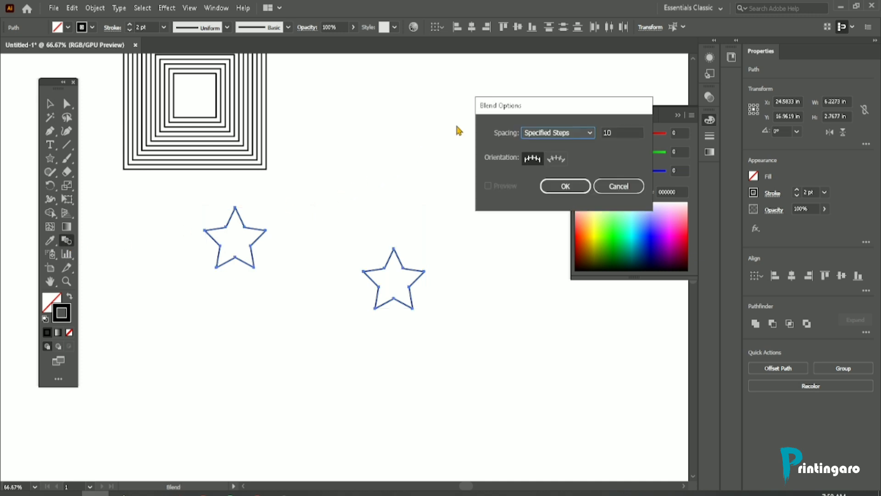
{"action": "left_click_drag", "start_coordinate": [511, 113], "coordinate": [392, 89]}
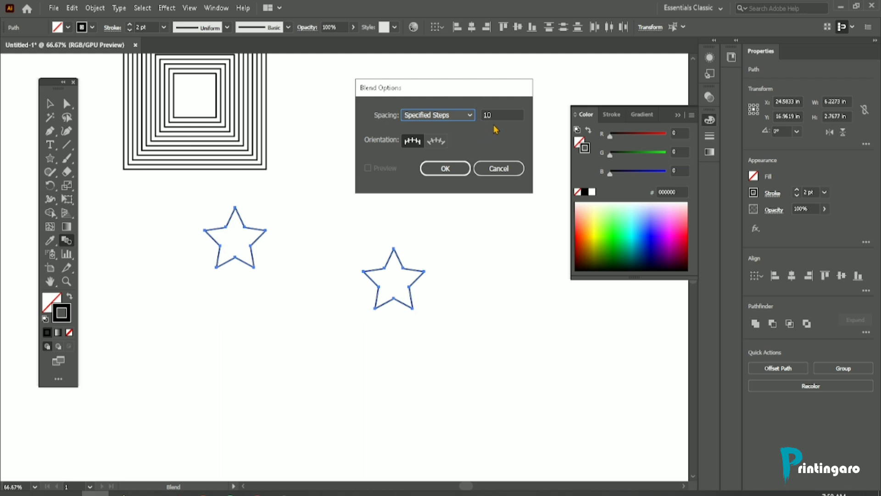
{"action": "left_click_drag", "start_coordinate": [498, 116], "coordinate": [474, 121]}
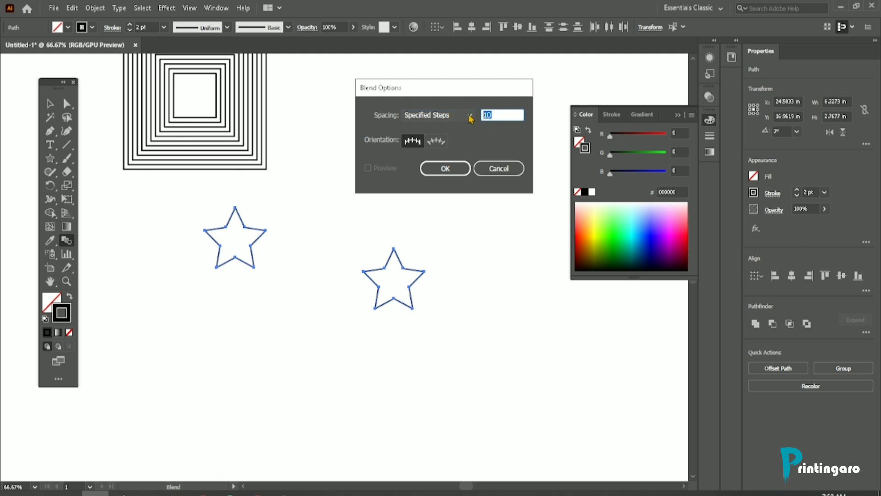
{"action": "type", "text": "1"}
{"action": "left_click", "coordinate": [429, 117]}
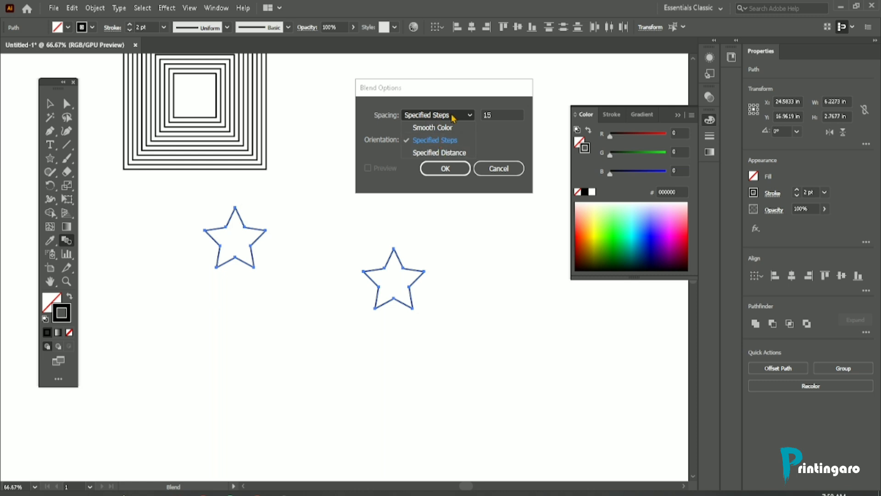
{"action": "left_click", "coordinate": [441, 143]}
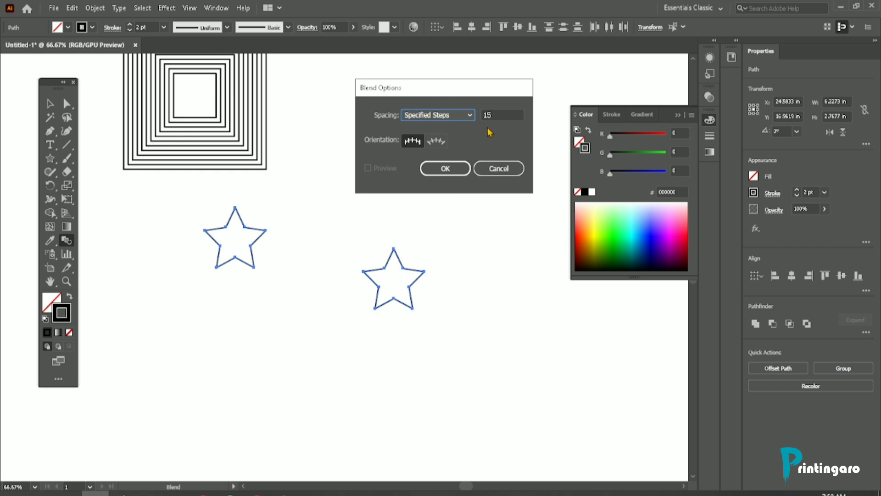
{"action": "left_click", "coordinate": [449, 168]}
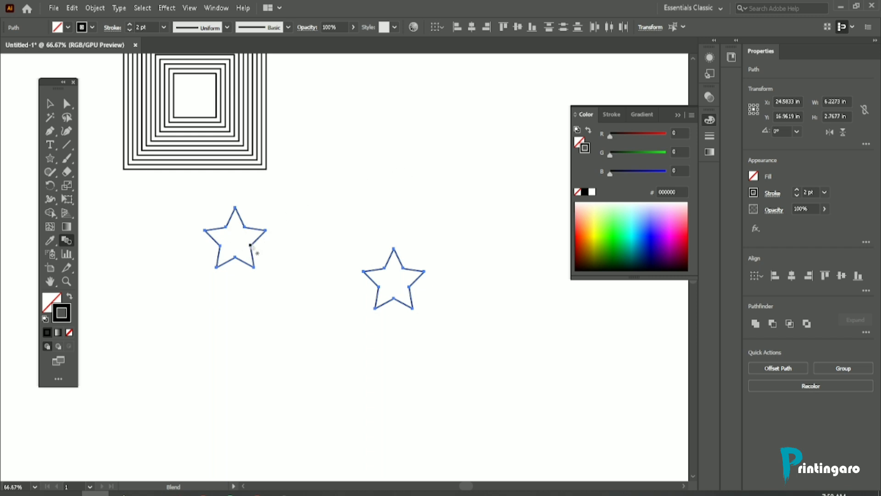
{"action": "left_click", "coordinate": [385, 269]}
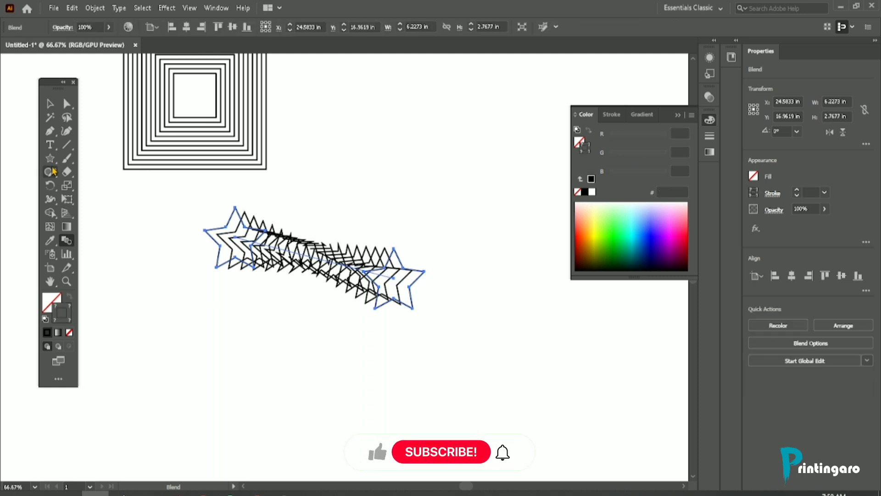
{"action": "left_click", "coordinate": [51, 105]}
{"action": "left_click", "coordinate": [360, 228]}
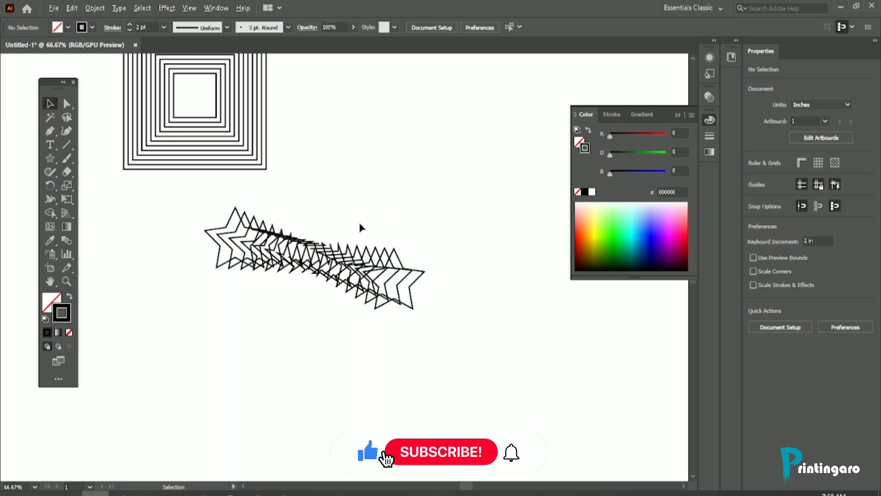
{"action": "scroll", "coordinate": [252, 239], "scroll_direction": "up", "scroll_amount": 2}
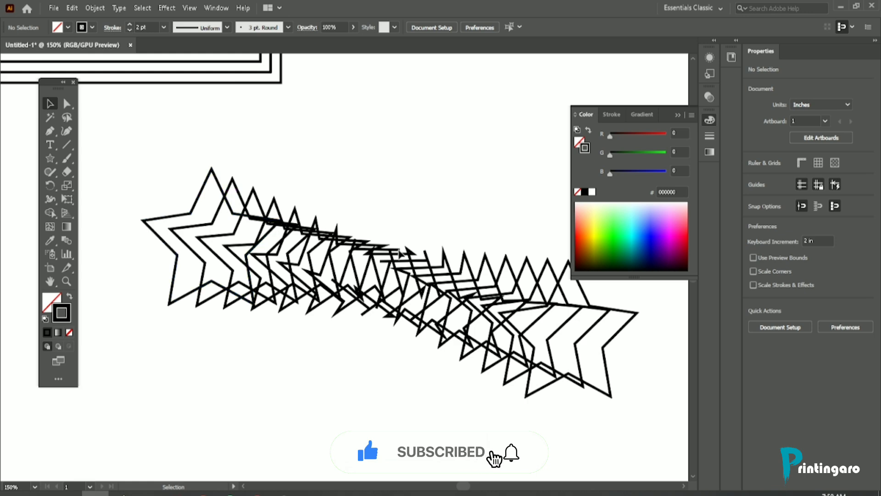
{"action": "scroll", "coordinate": [290, 276], "scroll_direction": "down", "scroll_amount": 2}
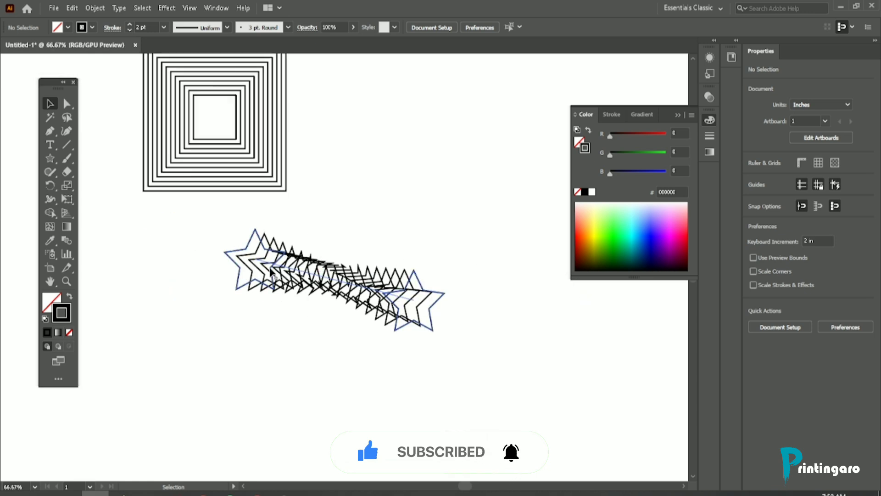
{"action": "scroll", "coordinate": [319, 281], "scroll_direction": "up", "scroll_amount": 2}
{"action": "left_click", "coordinate": [316, 281]}
{"action": "scroll", "coordinate": [316, 278], "scroll_direction": "down", "scroll_amount": 1}
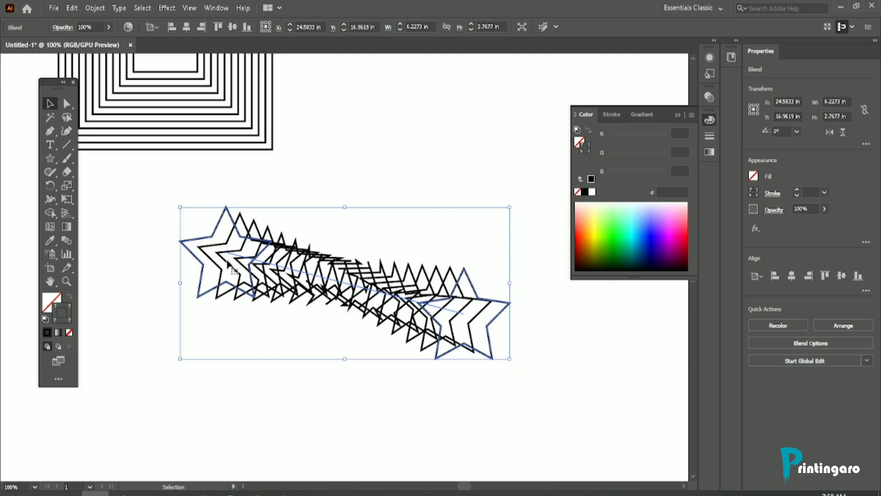
{"action": "scroll", "coordinate": [347, 278], "scroll_direction": "down", "scroll_amount": 1}
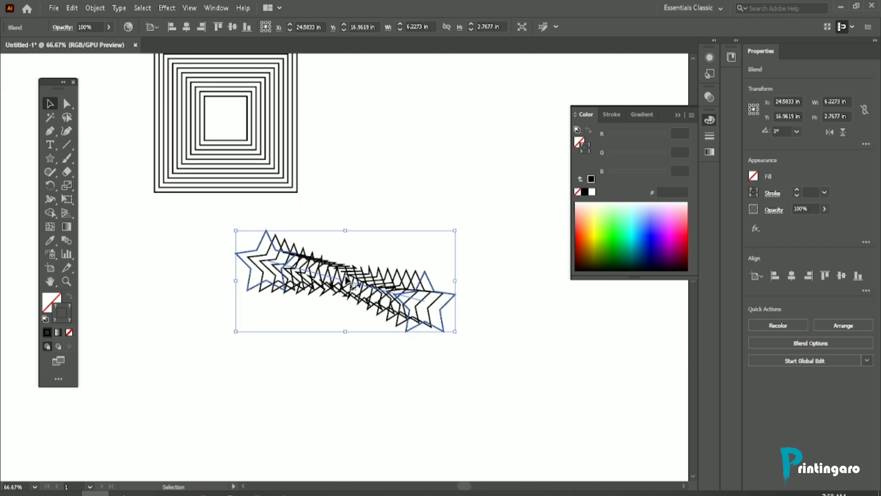
{"action": "left_click", "coordinate": [380, 182]}
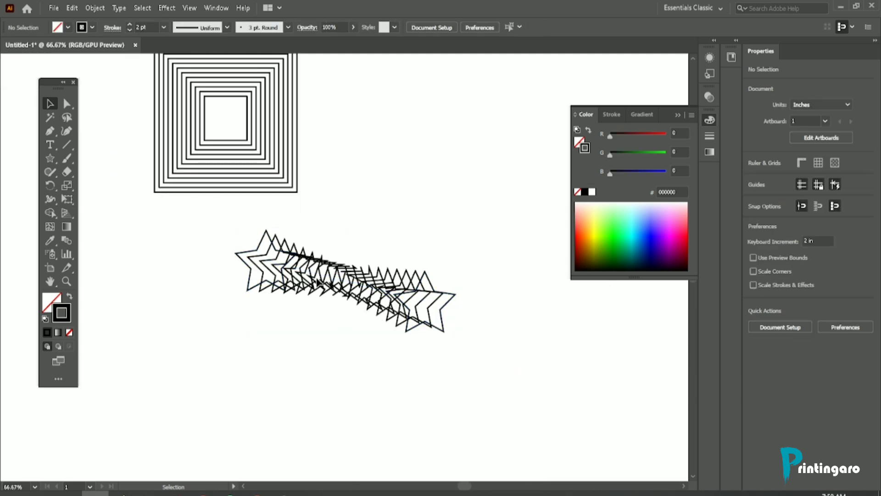
Step: Open the blend options for the blended stars, move the dialog clear of the artwork, and turn on Preview
{"action": "left_click", "coordinate": [320, 278]}
{"action": "double_click", "coordinate": [65, 244]}
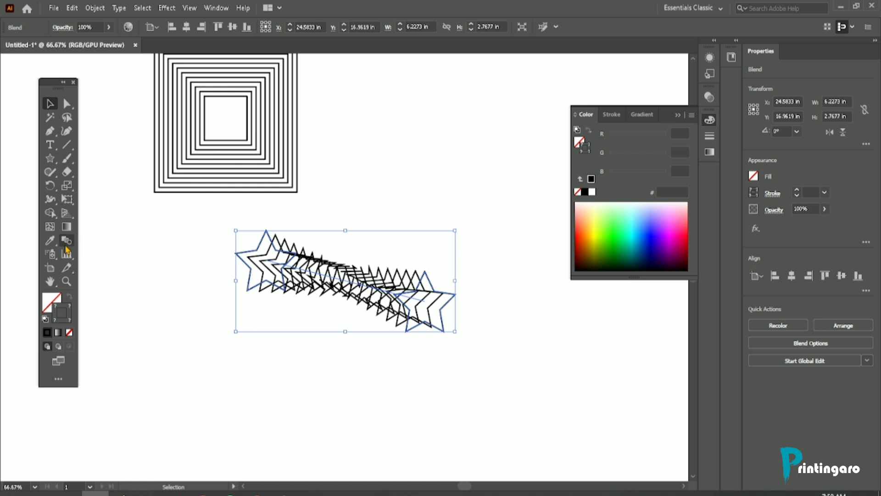
{"action": "left_click_drag", "start_coordinate": [405, 88], "coordinate": [249, 77]}
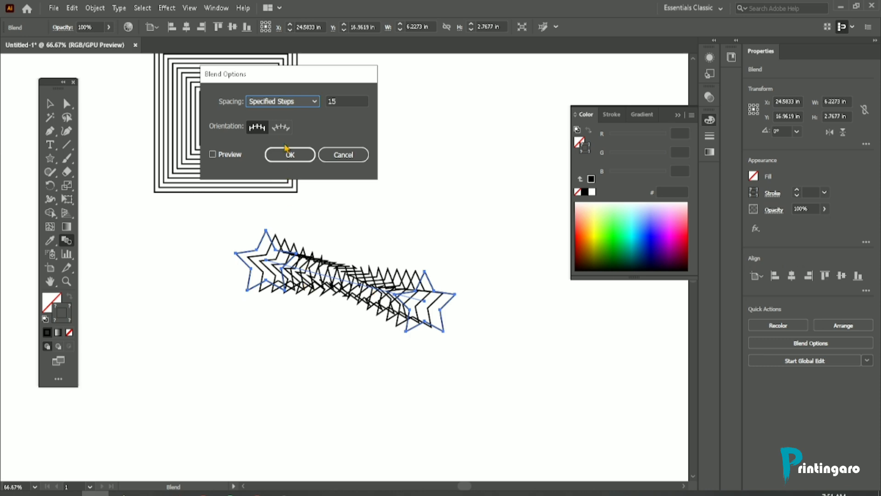
{"action": "left_click_drag", "start_coordinate": [269, 82], "coordinate": [315, 89]}
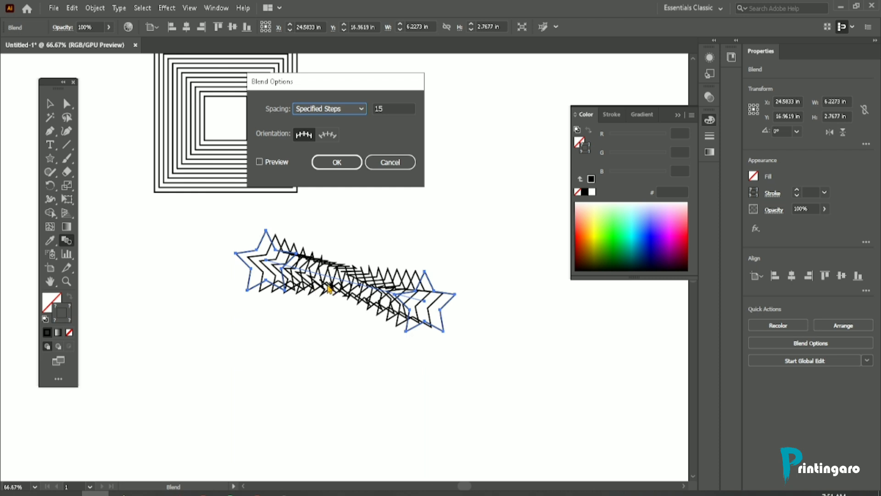
{"action": "left_click", "coordinate": [260, 162]}
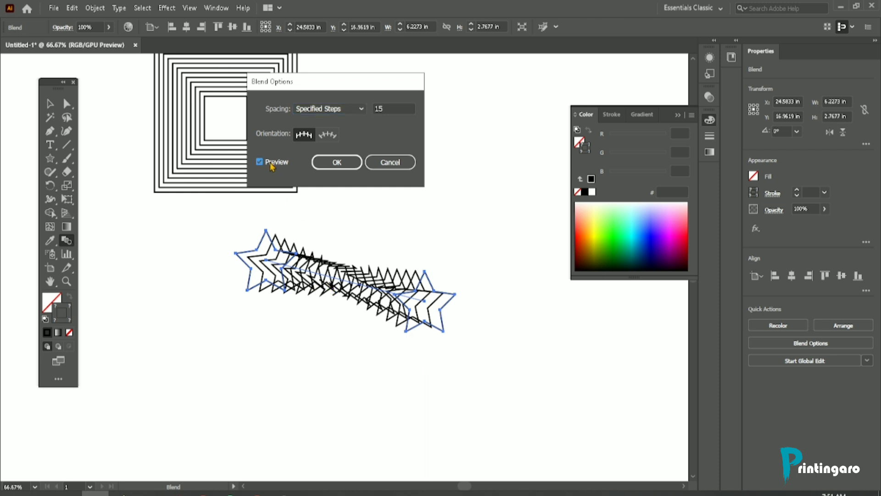
Step: Try raising the star blend's Specified Steps value gradually to 44 with the preview on
{"action": "left_click", "coordinate": [388, 108]}
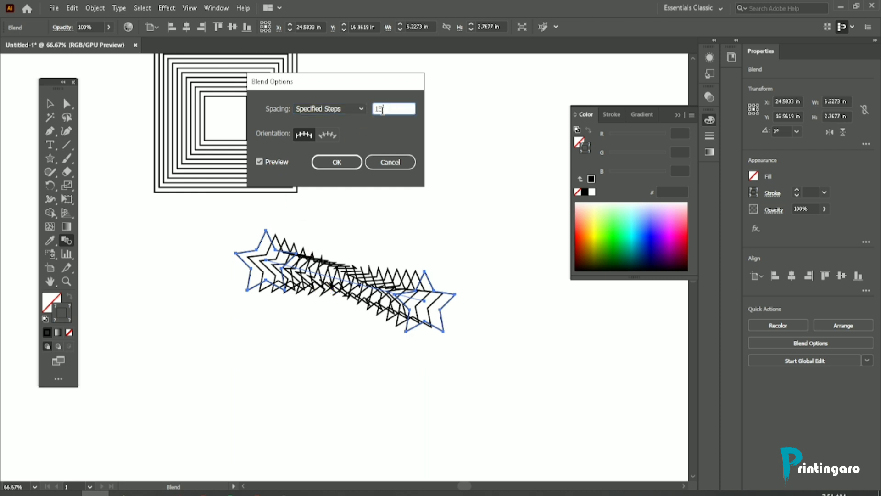
{"action": "double_click", "coordinate": [384, 109]}
{"action": "key", "text": "Up"}
{"action": "key", "text": "Up"}
{"action": "key", "text": "Up"}
{"action": "key", "text": "Up"}
{"action": "key", "text": "Up"}
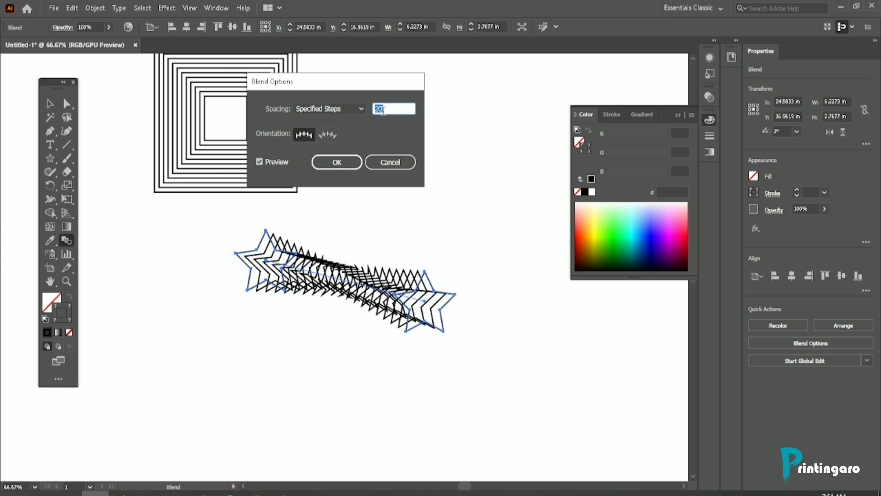
{"action": "key", "text": "Up"}
{"action": "key", "text": "Up"}
{"action": "key", "text": "Up"}
{"action": "key", "text": "Up"}
{"action": "key", "text": "Up"}
{"action": "key", "text": "Up"}
{"action": "key", "text": "Up"}
{"action": "key", "text": "Up"}
{"action": "key", "text": "Up"}
{"action": "key", "text": "Up"}
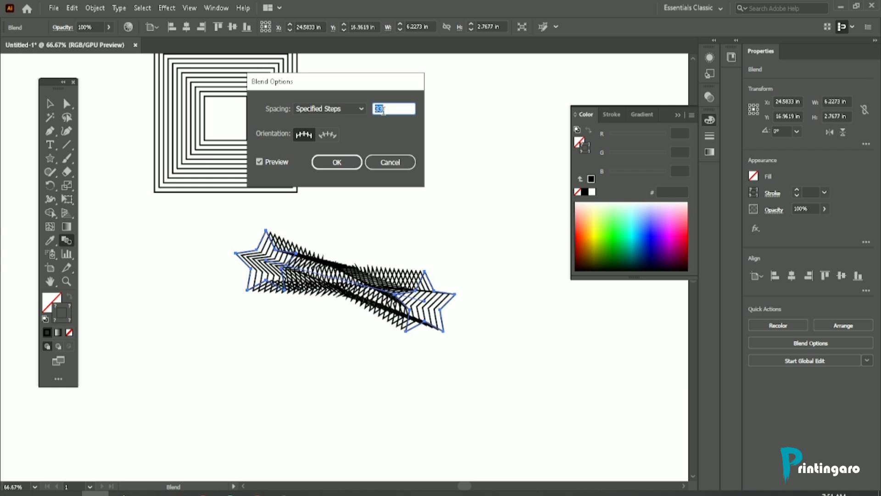
{"action": "key", "text": "Up"}
{"action": "key", "text": "Up"}
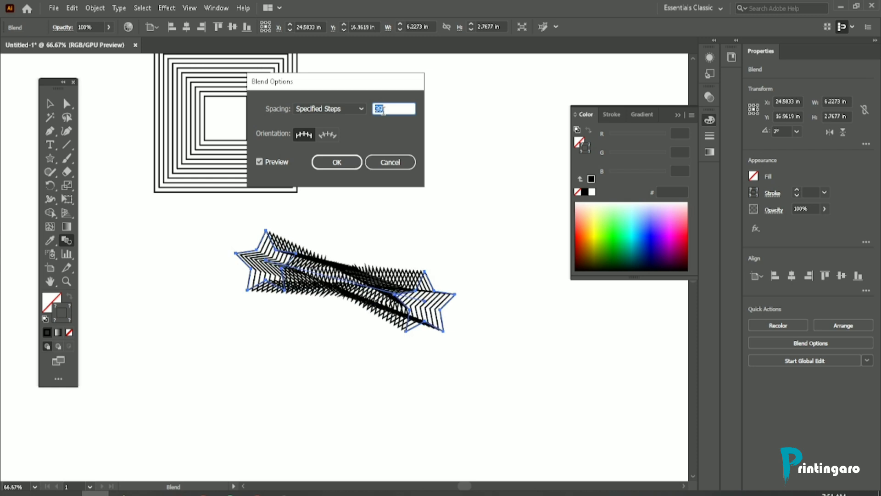
{"action": "key", "text": "Up"}
{"action": "key", "text": "Up"}
{"action": "key", "text": "Up"}
{"action": "key", "text": "Up"}
{"action": "key", "text": "Up"}
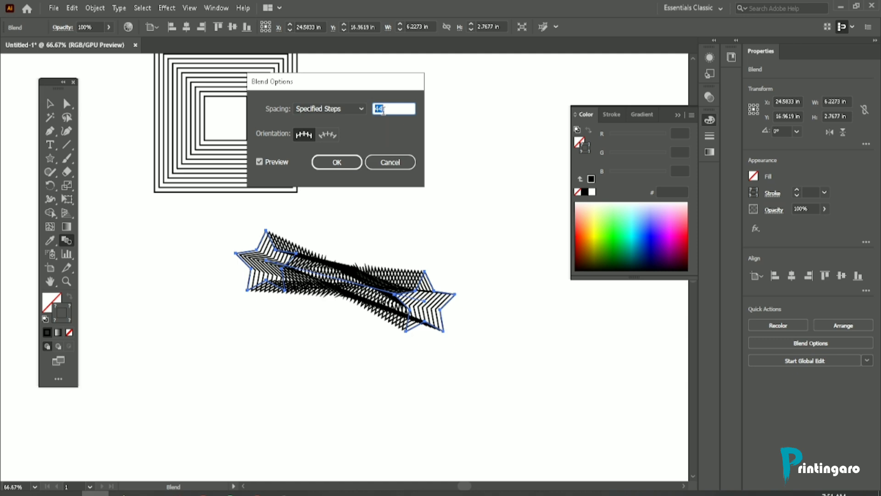
Step: Try lowering the star blend's Specified Steps value gradually to 9
{"action": "key", "text": "Down"}
{"action": "key", "text": "Down"}
{"action": "key", "text": "Down"}
{"action": "key", "text": "Down"}
{"action": "key", "text": "Down"}
{"action": "key", "text": "Down"}
{"action": "key", "text": "Down"}
{"action": "key", "text": "Down"}
{"action": "key", "text": "Down"}
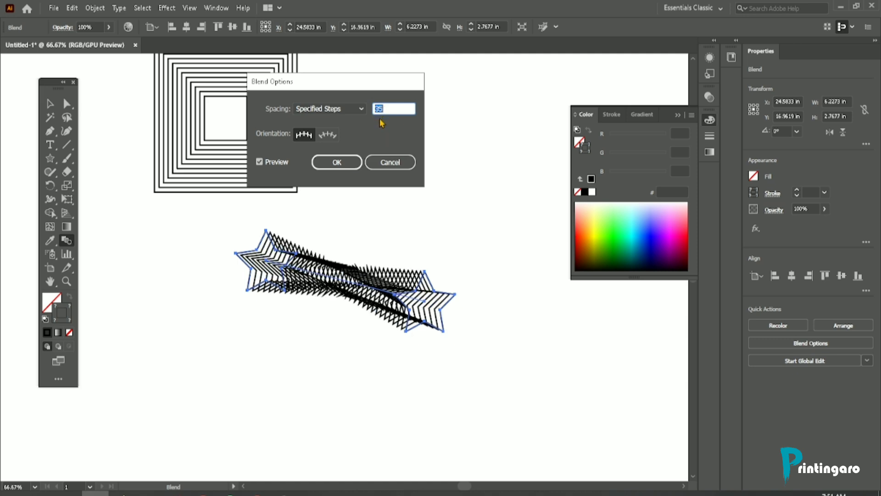
{"action": "key", "text": "Down"}
{"action": "key", "text": "Down"}
{"action": "key", "text": "Down"}
{"action": "key", "text": "Down"}
{"action": "key", "text": "Down"}
{"action": "key", "text": "Down"}
{"action": "key", "text": "Down"}
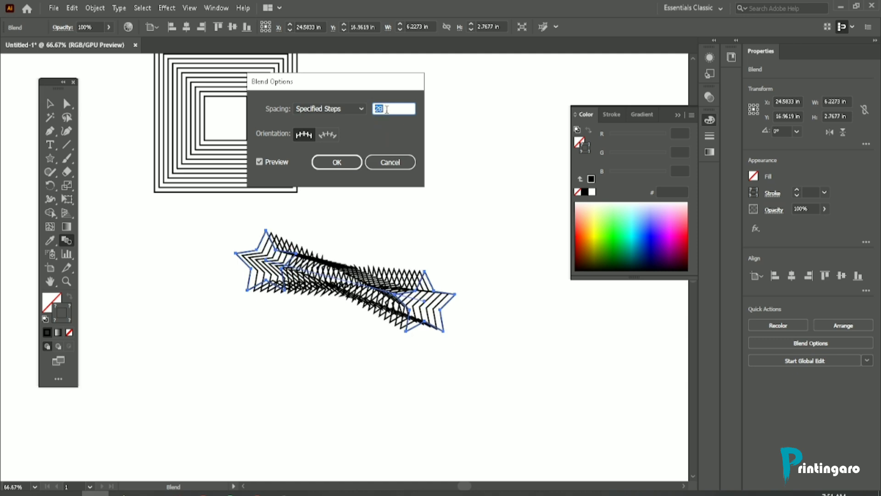
{"action": "key", "text": "Down"}
{"action": "key", "text": "Down"}
{"action": "key", "text": "Down"}
{"action": "key", "text": "Down"}
{"action": "key", "text": "Down"}
{"action": "key", "text": "Down"}
{"action": "key", "text": "Down"}
{"action": "key", "text": "Down"}
{"action": "key", "text": "Down"}
{"action": "key", "text": "Down"}
{"action": "key", "text": "Down"}
{"action": "key", "text": "Down"}
{"action": "key", "text": "Down"}
{"action": "key", "text": "Down"}
{"action": "key", "text": "Down"}
{"action": "key", "text": "Down"}
{"action": "key", "text": "Down"}
{"action": "key", "text": "Down"}
{"action": "key", "text": "Down"}
{"action": "key", "text": "Down"}
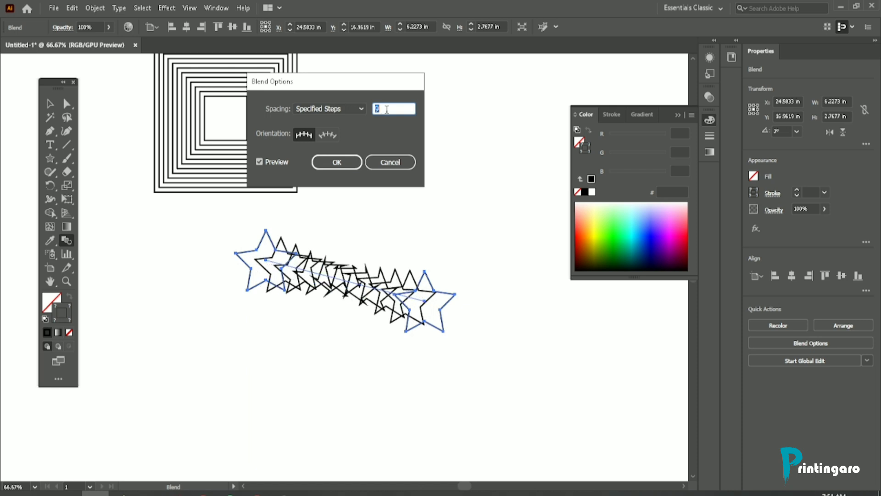
Step: Set the star blend's Specified Steps to 38 and apply the blend options
{"action": "key", "text": "Up"}
{"action": "key", "text": "Up"}
{"action": "key", "text": "Up"}
{"action": "key", "text": "Up"}
{"action": "key", "text": "Up"}
{"action": "key", "text": "Up"}
{"action": "key", "text": "Up"}
{"action": "key", "text": "Up"}
{"action": "key", "text": "Up"}
{"action": "key", "text": "Up"}
{"action": "key", "text": "Up"}
{"action": "key", "text": "Up"}
{"action": "key", "text": "Up"}
{"action": "key", "text": "Up"}
{"action": "key", "text": "Up"}
{"action": "key", "text": "Up"}
{"action": "key", "text": "Up"}
{"action": "key", "text": "Up"}
{"action": "key", "text": "Up"}
{"action": "key", "text": "Up"}
{"action": "key", "text": "Up"}
{"action": "key", "text": "Up"}
{"action": "key", "text": "Up"}
{"action": "key", "text": "Up"}
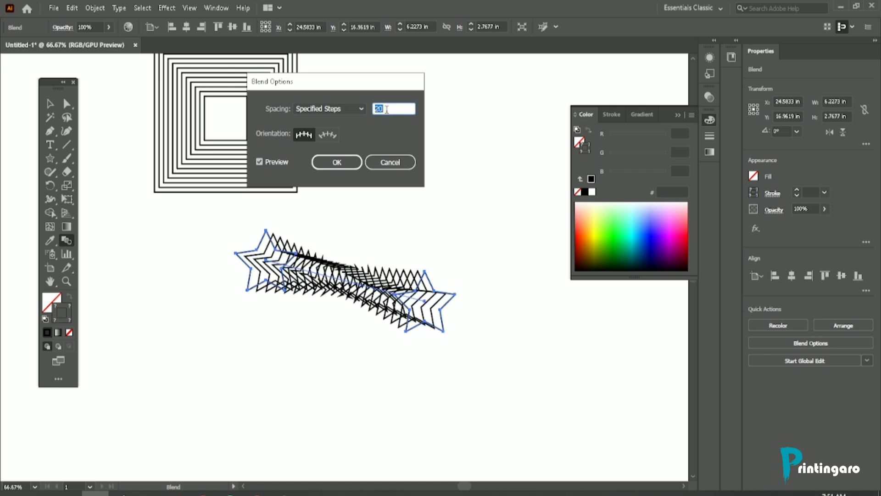
{"action": "key", "text": "Up"}
{"action": "key", "text": "Up"}
{"action": "key", "text": "Up"}
{"action": "key", "text": "Up"}
{"action": "key", "text": "Up"}
{"action": "key", "text": "Up"}
{"action": "key", "text": "Up"}
{"action": "key", "text": "Up"}
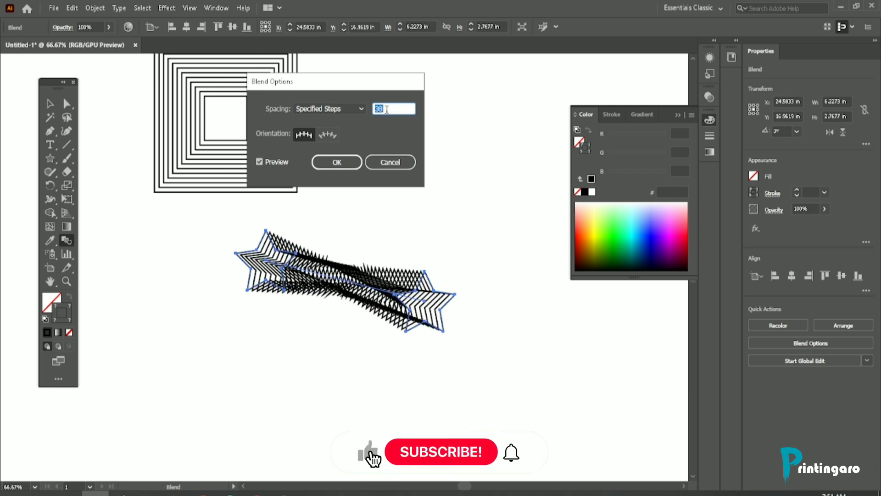
{"action": "key", "text": "Down"}
{"action": "key", "text": "Down"}
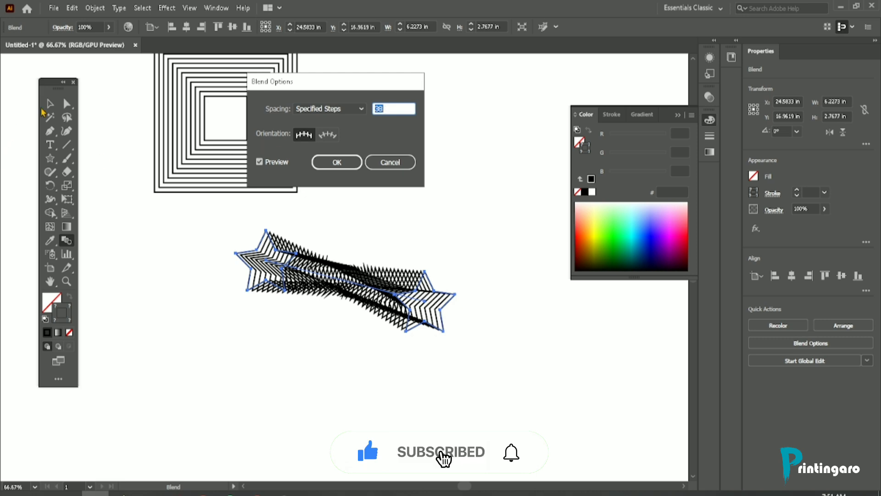
{"action": "left_click", "coordinate": [336, 164]}
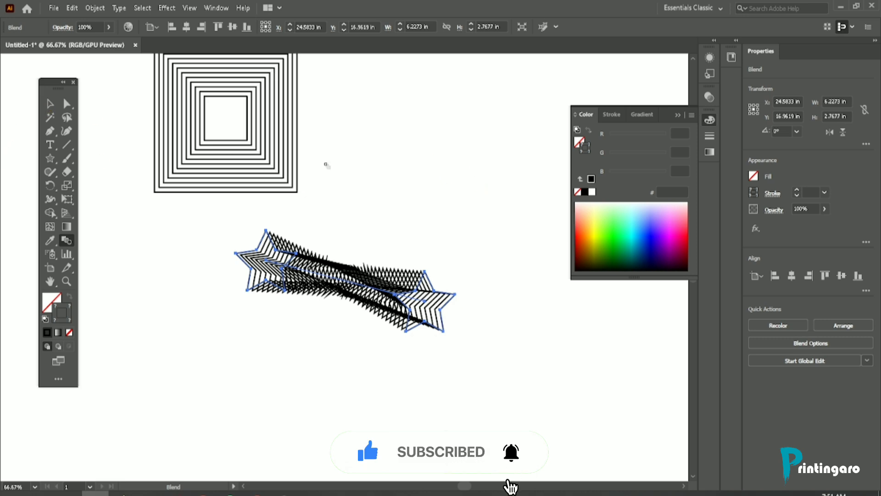
Step: Fill the blended stars with a yellow-green from the color spectrum and deselect them
{"action": "left_click", "coordinate": [51, 104]}
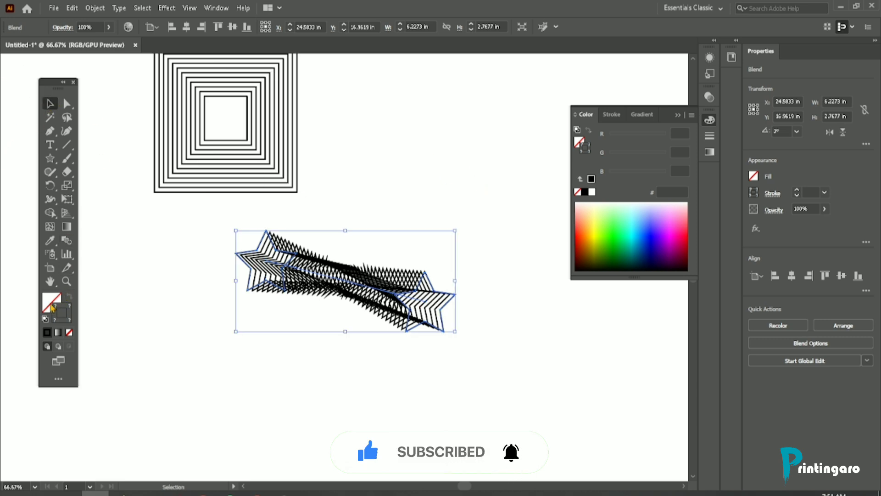
{"action": "left_click", "coordinate": [596, 225]}
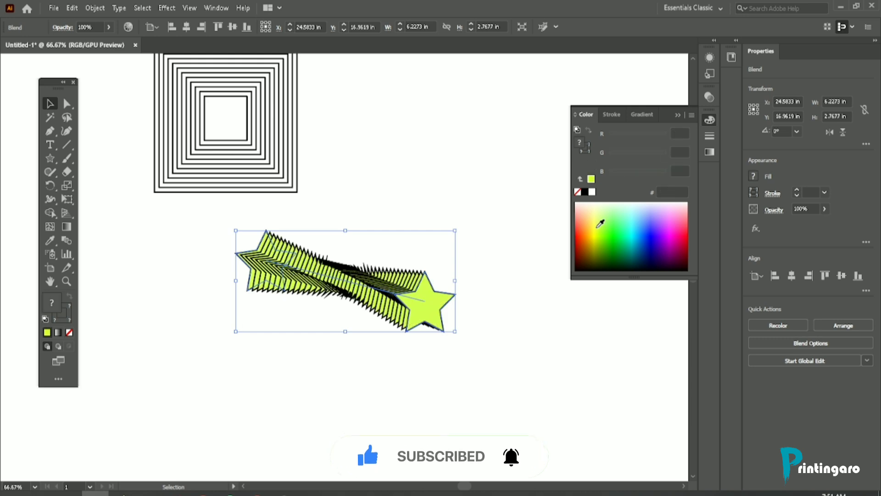
{"action": "left_click", "coordinate": [124, 151]}
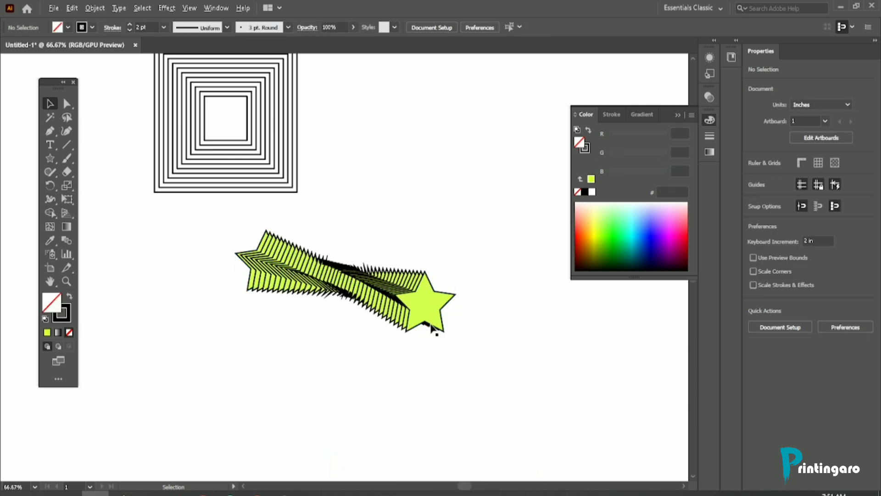
{"action": "scroll", "coordinate": [347, 286], "scroll_direction": "up", "scroll_amount": 4}
{"action": "scroll", "coordinate": [377, 289], "scroll_direction": "down", "scroll_amount": 2}
{"action": "left_click", "coordinate": [330, 269]}
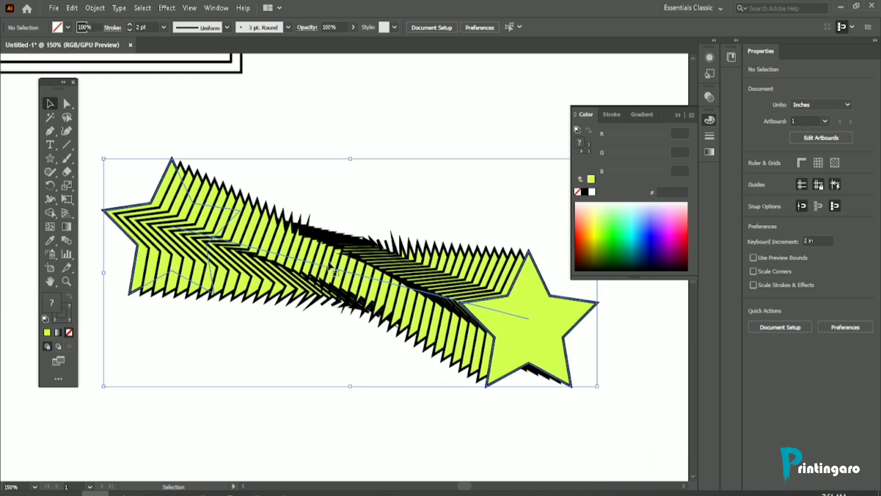
{"action": "scroll", "coordinate": [302, 180], "scroll_direction": "down", "scroll_amount": 2}
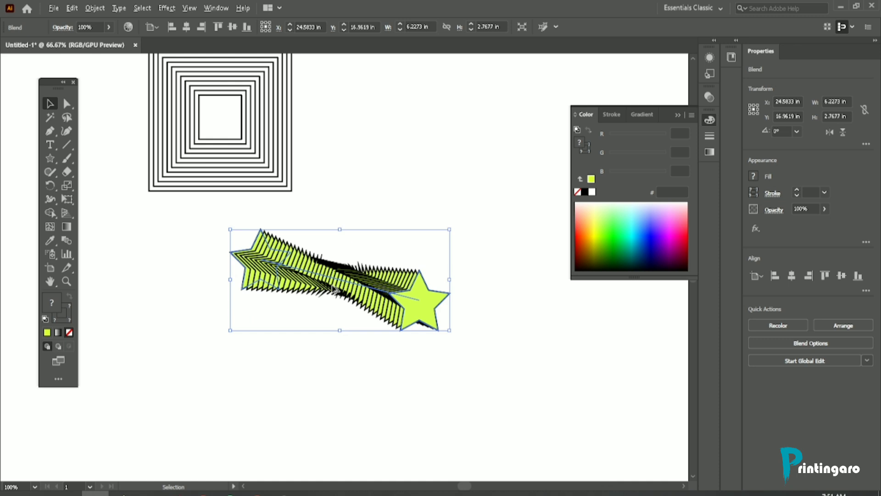
{"action": "left_click", "coordinate": [347, 204]}
Step: Move the yellow-green star blend up beside the blended squares, to about X 27.32 in, Y 12.21 in
{"action": "left_click_drag", "start_coordinate": [329, 321], "coordinate": [375, 308]}
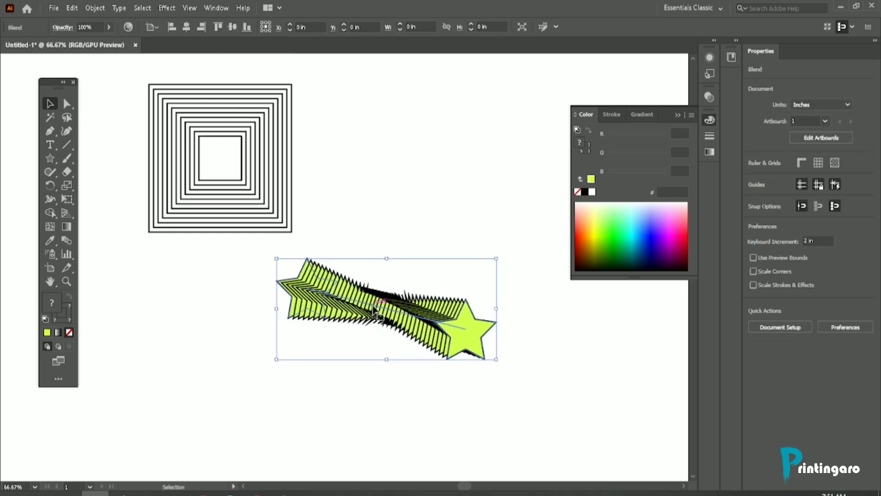
{"action": "left_click", "coordinate": [419, 224]}
{"action": "left_click_drag", "start_coordinate": [387, 314], "coordinate": [434, 160]}
{"action": "left_click", "coordinate": [392, 230]}
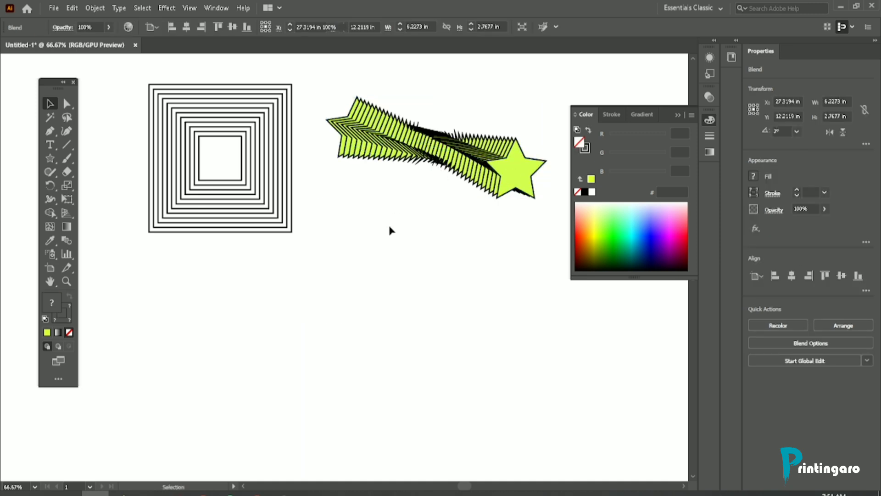
Step: Draw a five-pointed star about 1.37 in wide below the blended squares
{"action": "left_click_drag", "start_coordinate": [51, 159], "coordinate": [92, 218]}
{"action": "scroll", "coordinate": [130, 220], "scroll_direction": "down", "scroll_amount": 2}
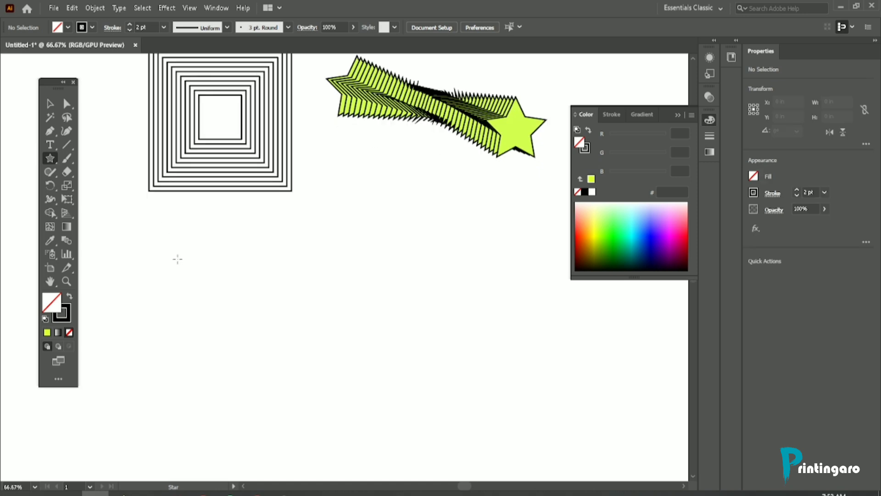
{"action": "left_click_drag", "start_coordinate": [223, 279], "coordinate": [239, 303]}
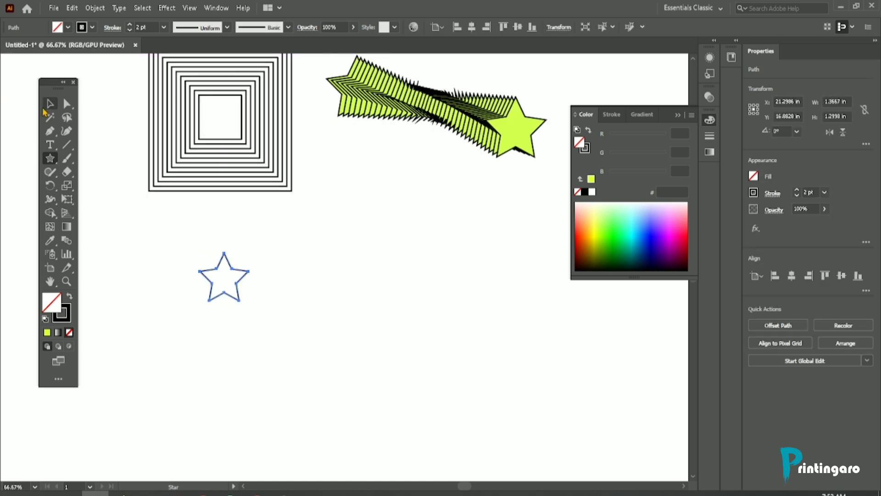
Step: Copy the new star slightly right and down, repeating the duplication into a diagonal row ending at about X 26.76 in, Y 18.99 in
{"action": "left_click", "coordinate": [50, 104]}
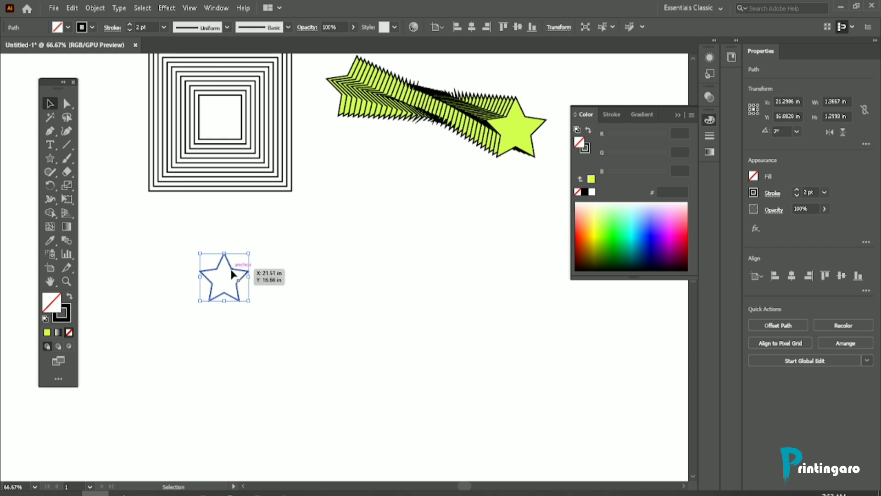
{"action": "left_click_drag", "start_coordinate": [232, 272], "coordinate": [261, 282]}
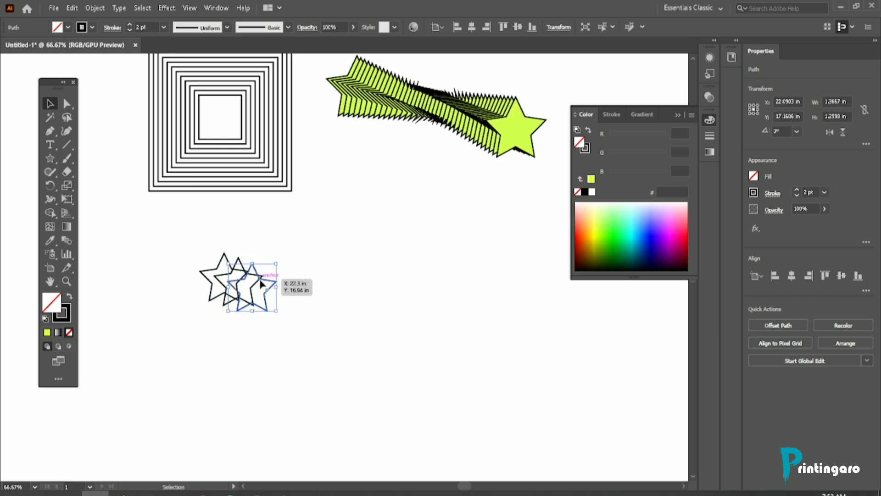
{"action": "key", "text": "a"}
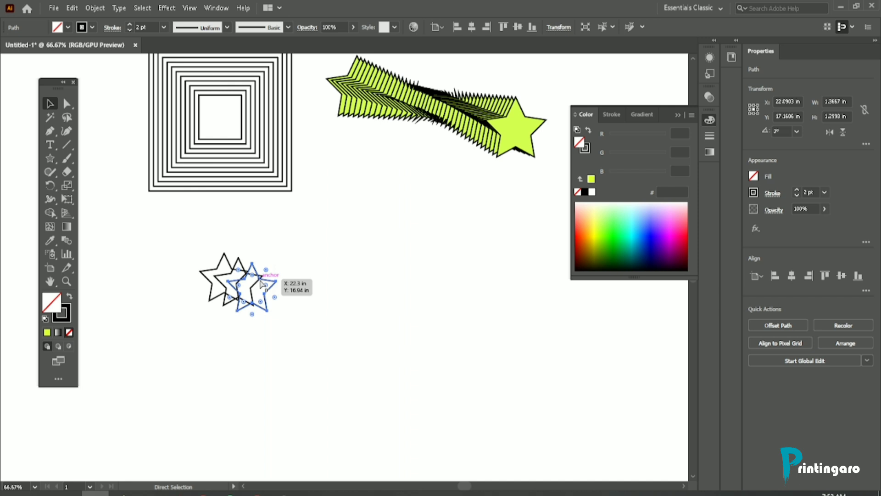
{"action": "key", "text": "ctrl+d"}
{"action": "key", "text": "ctrl+d"}
{"action": "key", "text": "ctrl+d"}
{"action": "key", "text": "ctrl+d"}
{"action": "key", "text": "ctrl+d"}
{"action": "key", "text": "ctrl+d"}
{"action": "key", "text": "ctrl+d"}
{"action": "key", "text": "ctrl+d"}
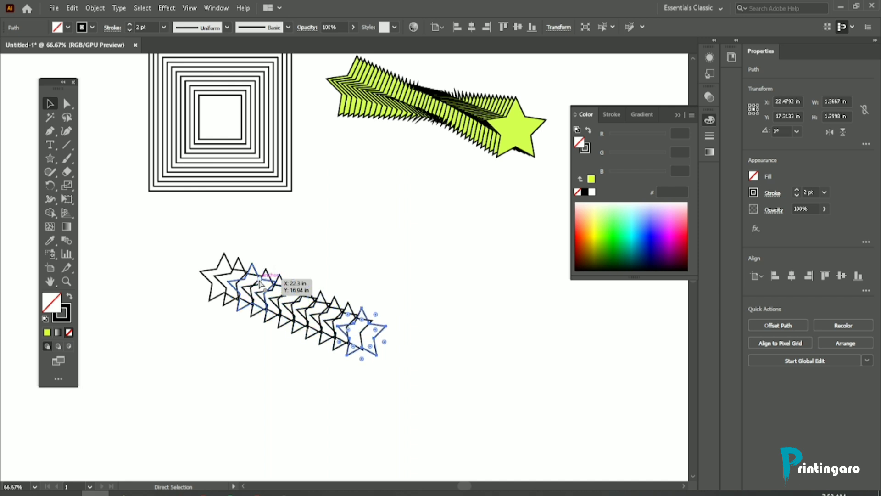
{"action": "key", "text": "ctrl+d"}
{"action": "key", "text": "ctrl+d"}
{"action": "key", "text": "ctrl+d"}
{"action": "key", "text": "ctrl+d"}
{"action": "key", "text": "v"}
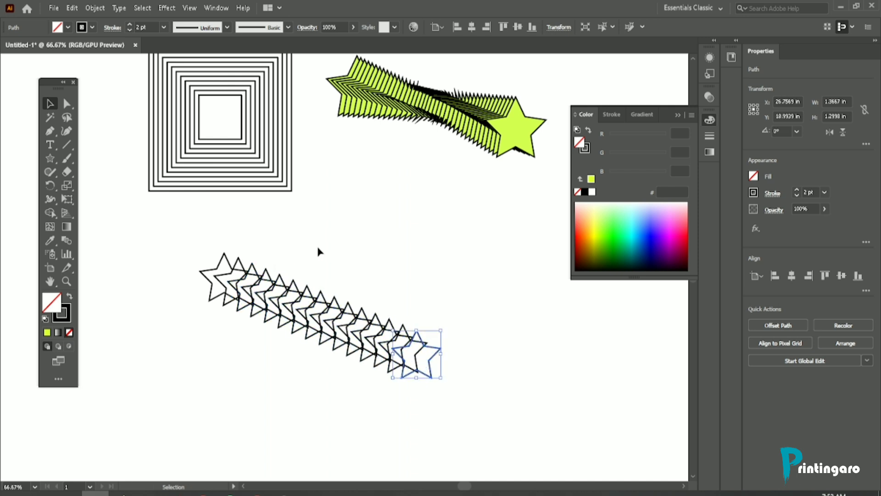
Step: Move the yellow-green star blend slightly upward, to about X 27.28 in, Y 11.89 in
{"action": "scroll", "coordinate": [320, 251], "scroll_direction": "up", "scroll_amount": 4}
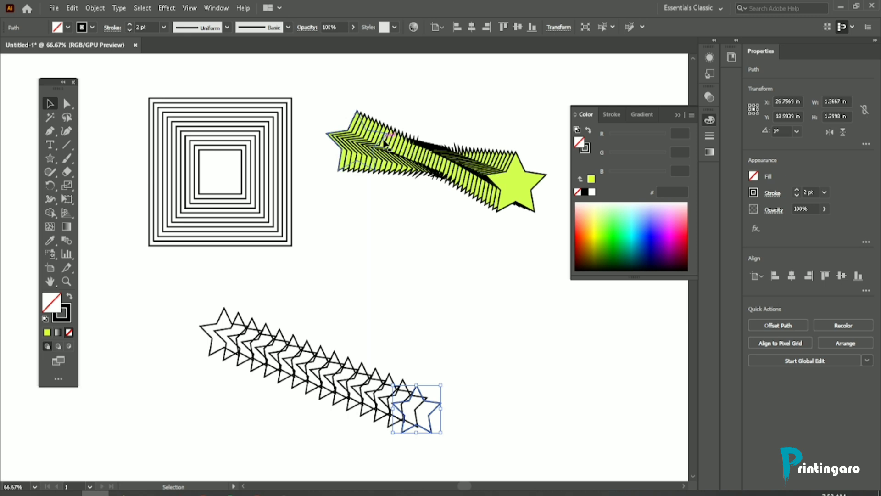
{"action": "left_click", "coordinate": [385, 144]}
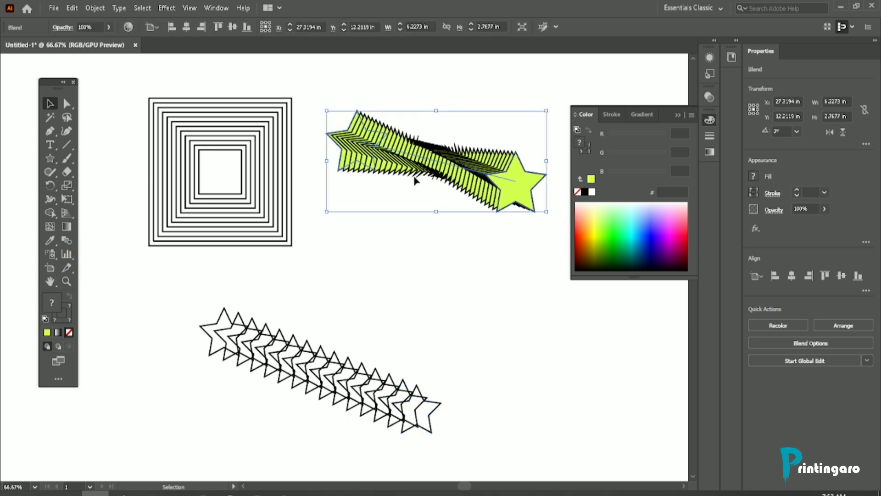
{"action": "left_click_drag", "start_coordinate": [418, 157], "coordinate": [416, 152]}
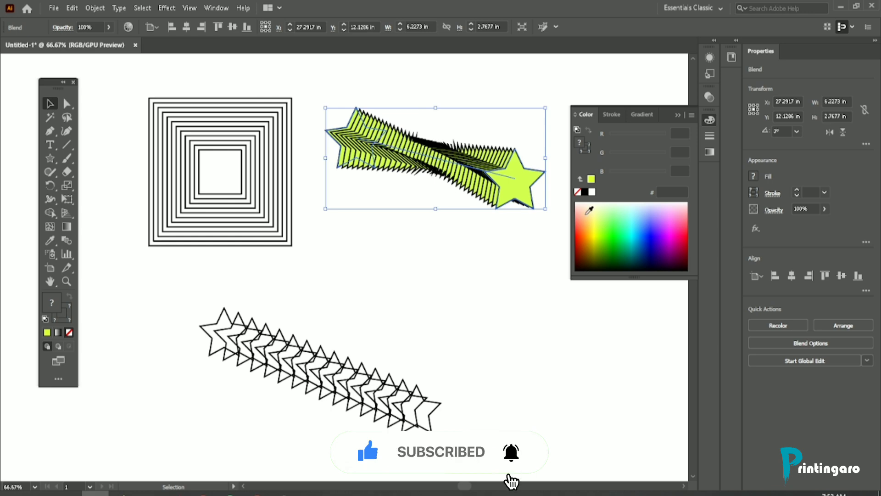
{"action": "left_click_drag", "start_coordinate": [436, 161], "coordinate": [435, 152]}
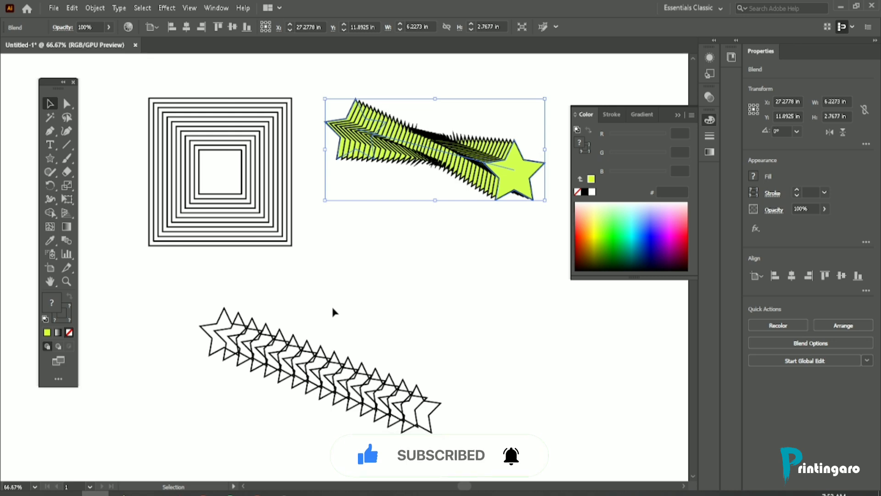
Step: Delete the entire diagonal row of outlined star copies below the blends
{"action": "scroll", "coordinate": [331, 305], "scroll_direction": "down", "scroll_amount": 1}
{"action": "left_click_drag", "start_coordinate": [181, 272], "coordinate": [468, 422]}
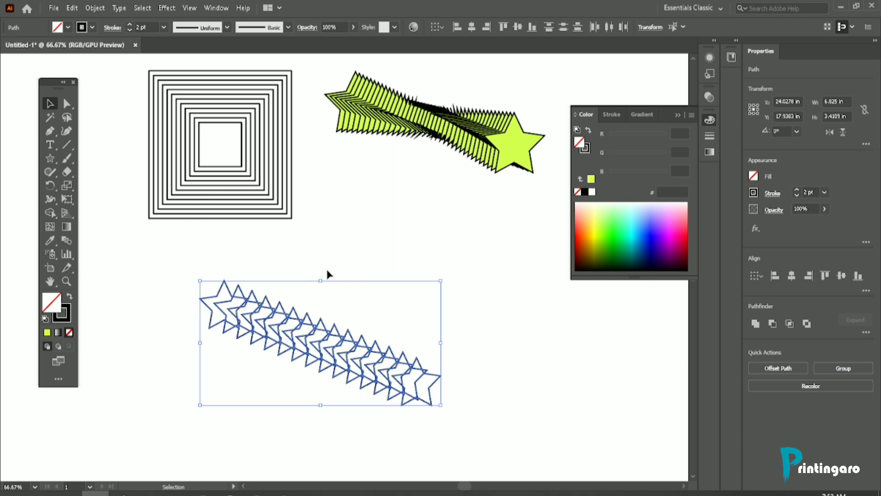
{"action": "key", "text": "Delete"}
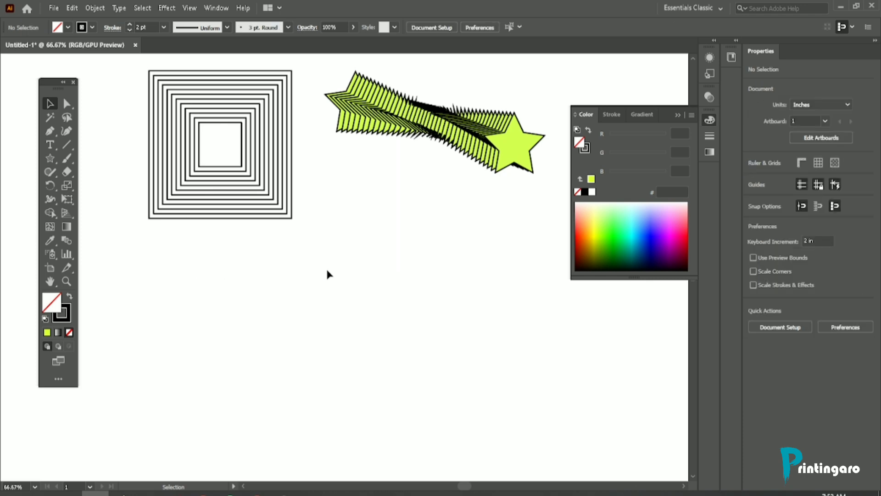
Step: Try Specified Distance spacing in the Blend Options of the blended squares, and cancel the dialog
{"action": "scroll", "coordinate": [326, 266], "scroll_direction": "up", "scroll_amount": 3}
{"action": "scroll", "coordinate": [230, 214], "scroll_direction": "up", "scroll_amount": 2}
{"action": "scroll", "coordinate": [281, 221], "scroll_direction": "down", "scroll_amount": 2}
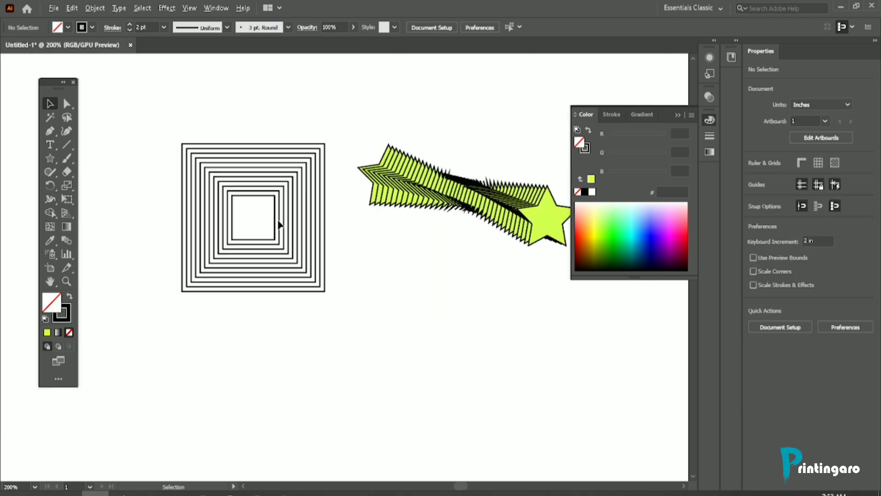
{"action": "left_click", "coordinate": [263, 200]}
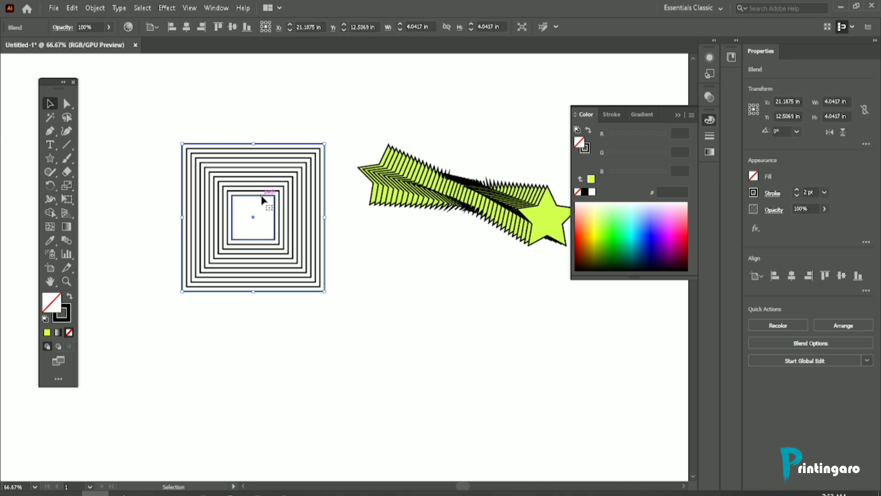
{"action": "double_click", "coordinate": [69, 242]}
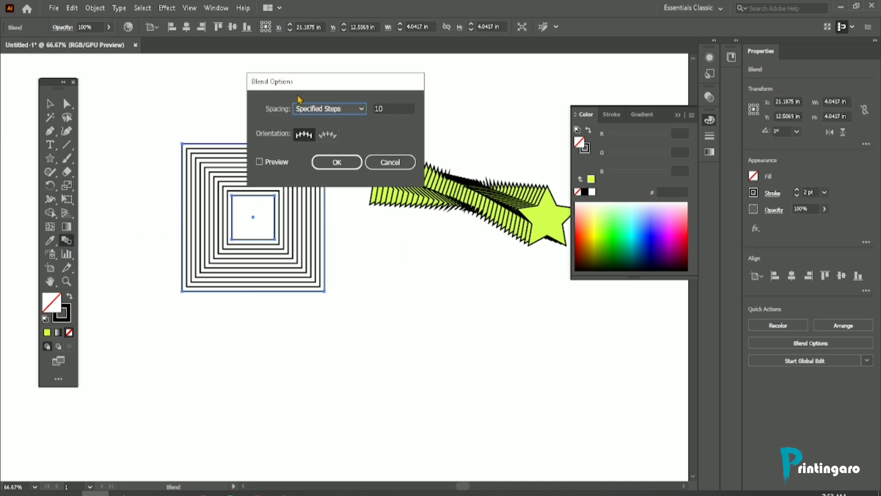
{"action": "left_click_drag", "start_coordinate": [304, 85], "coordinate": [280, 85]}
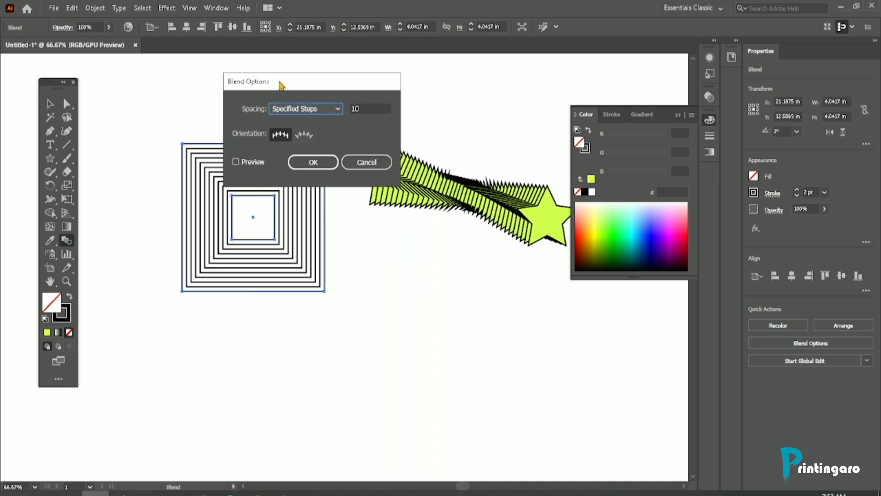
{"action": "left_click", "coordinate": [306, 110]}
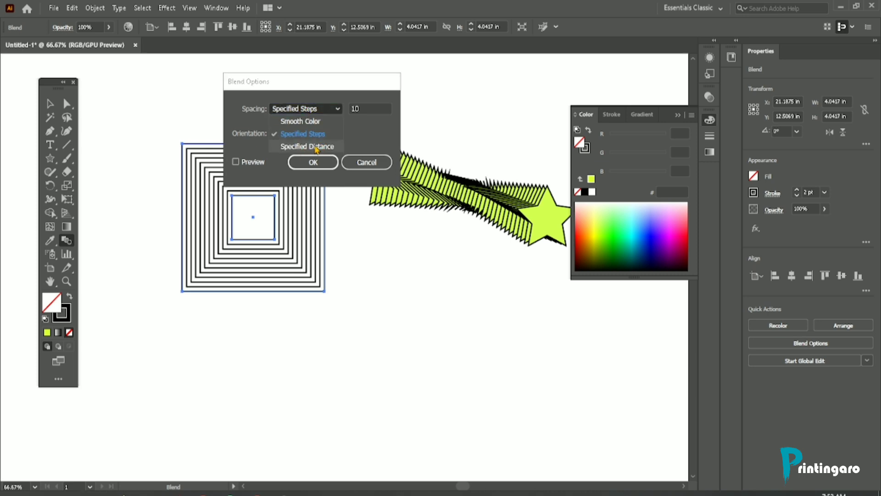
{"action": "left_click", "coordinate": [307, 146]}
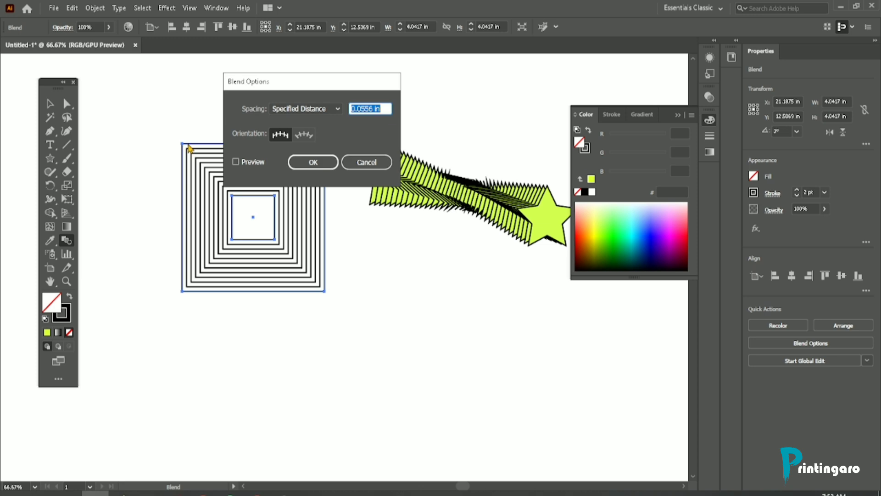
{"action": "left_click", "coordinate": [354, 163]}
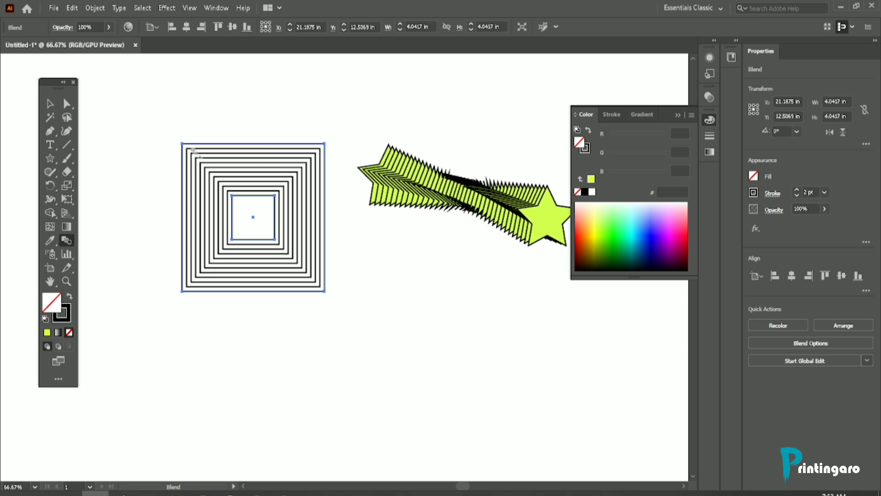
Step: Examine the gaps between the outlines of the blended squares up close
{"action": "scroll", "coordinate": [192, 152], "scroll_direction": "up", "scroll_amount": 8}
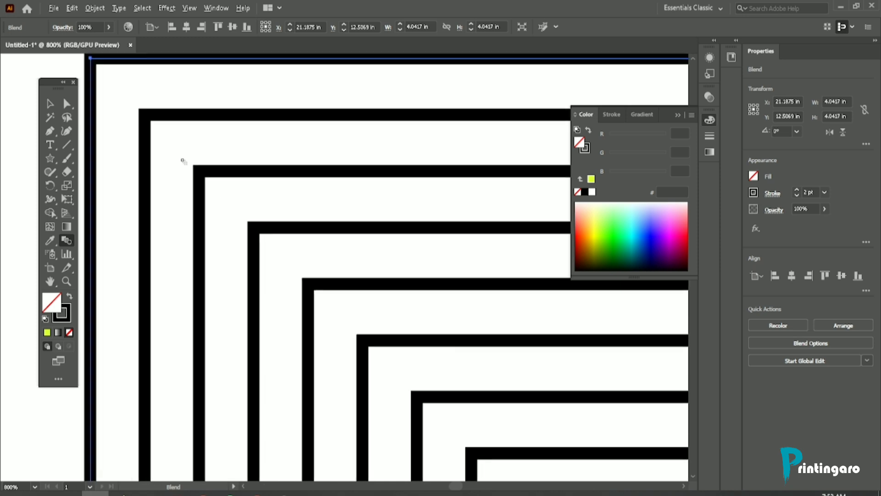
{"action": "scroll", "coordinate": [193, 144], "scroll_direction": "down", "scroll_amount": 3}
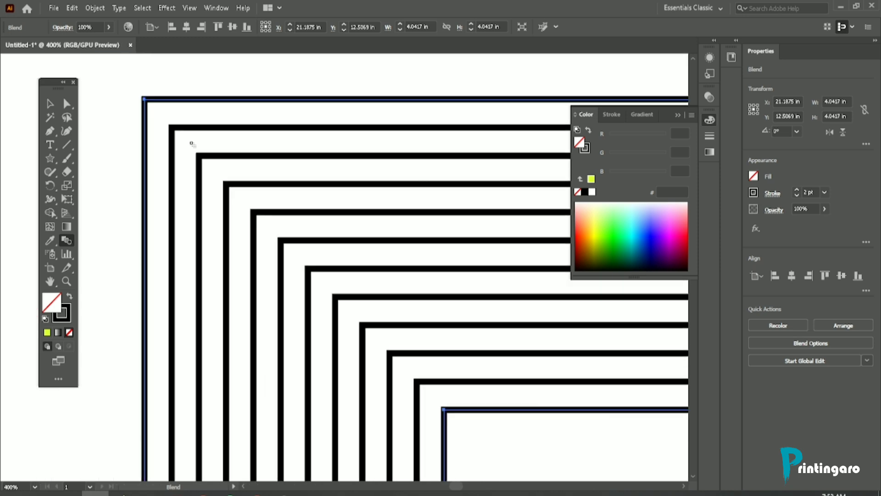
{"action": "scroll", "coordinate": [192, 144], "scroll_direction": "down", "scroll_amount": 1}
{"action": "left_click", "coordinate": [50, 104]}
{"action": "scroll", "coordinate": [133, 99], "scroll_direction": "down", "scroll_amount": 1}
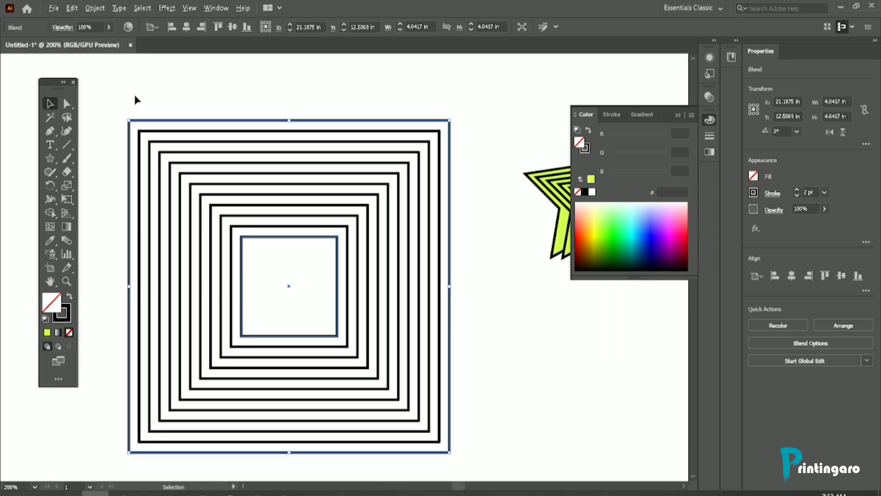
{"action": "scroll", "coordinate": [135, 100], "scroll_direction": "down", "scroll_amount": 3}
Step: Draw a five-pointed star about 0.99 in wide below the blended squares and copy it slightly right and down
{"action": "left_click", "coordinate": [51, 160]}
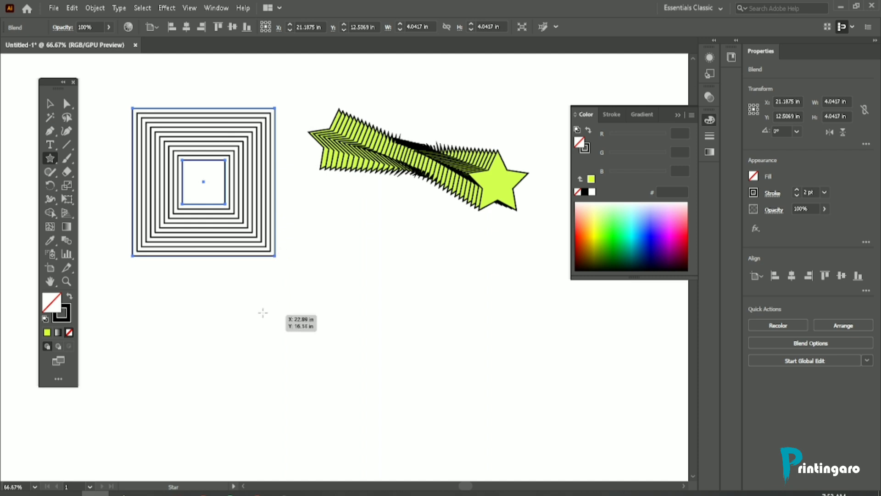
{"action": "mouse_move", "coordinate": [263, 312]}
{"action": "left_mouse_down"}
{"action": "mouse_move", "coordinate": [297, 343]}
{"action": "mouse_move", "coordinate": [262, 309]}
{"action": "left_mouse_up"}
{"action": "left_click", "coordinate": [50, 103]}
{"action": "scroll", "coordinate": [294, 296], "scroll_direction": "up", "scroll_amount": 1}
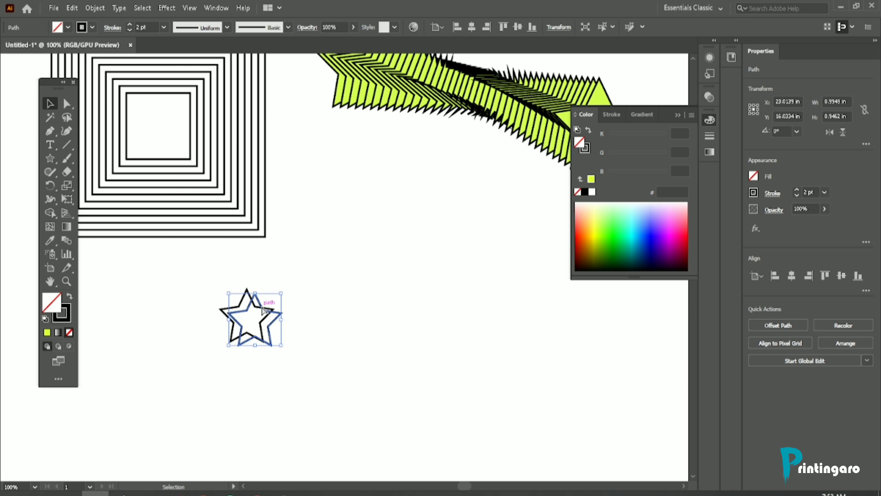
Step: Repeat the star duplication to build a dense diagonal row running down and to the right
{"action": "key", "text": "ctrl+d"}
{"action": "key", "text": "ctrl+d"}
{"action": "key", "text": "ctrl+d"}
{"action": "key", "text": "ctrl+d"}
{"action": "key", "text": "ctrl+d"}
{"action": "key", "text": "ctrl+d"}
{"action": "key", "text": "ctrl+d"}
{"action": "key", "text": "ctrl+d"}
{"action": "key", "text": "ctrl+d"}
{"action": "key", "text": "ctrl+d"}
{"action": "key", "text": "ctrl+d"}
{"action": "key", "text": "ctrl+d"}
{"action": "key", "text": "ctrl+d"}
{"action": "key", "text": "ctrl+d"}
{"action": "key", "text": "ctrl+d"}
{"action": "key", "text": "ctrl+d"}
{"action": "key", "text": "ctrl+d"}
{"action": "key", "text": "ctrl+d"}
{"action": "key", "text": "ctrl+d"}
{"action": "key", "text": "ctrl+d"}
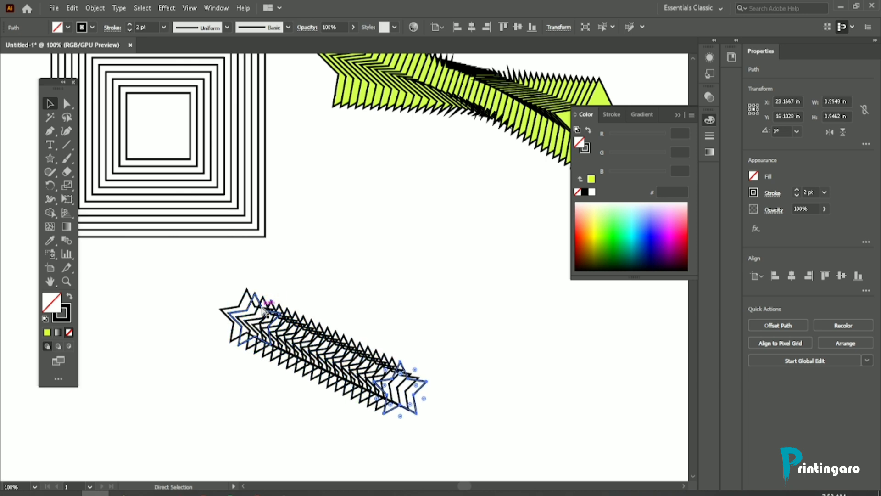
{"action": "key", "text": "ctrl+d"}
{"action": "key", "text": "ctrl+d"}
{"action": "scroll", "coordinate": [304, 281], "scroll_direction": "down", "scroll_amount": 1}
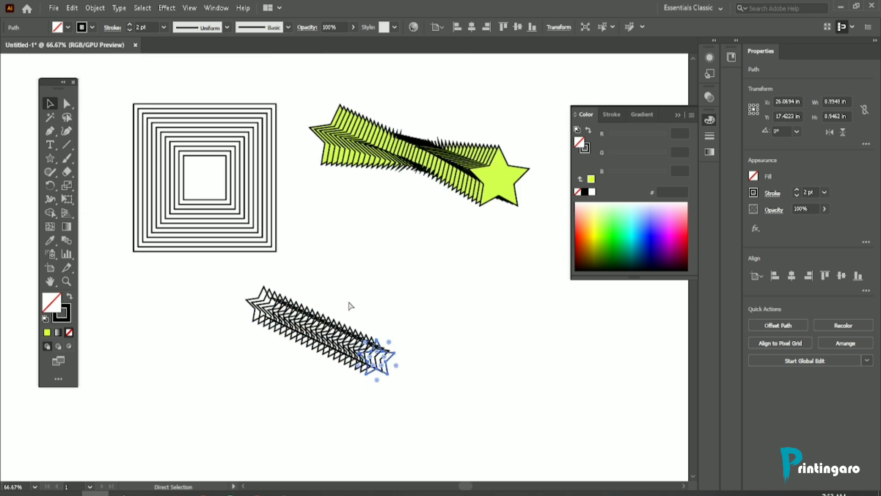
{"action": "key", "text": "ctrl+d"}
{"action": "key", "text": "ctrl+d"}
{"action": "key", "text": "ctrl+d"}
{"action": "key", "text": "ctrl+d"}
Step: Delete all the small star copies in the dense diagonal row
{"action": "scroll", "coordinate": [350, 305], "scroll_direction": "down", "scroll_amount": 2}
{"action": "left_click_drag", "start_coordinate": [222, 227], "coordinate": [507, 363]}
{"action": "key", "text": "Delete"}
{"action": "scroll", "coordinate": [500, 360], "scroll_direction": "up", "scroll_amount": 3}
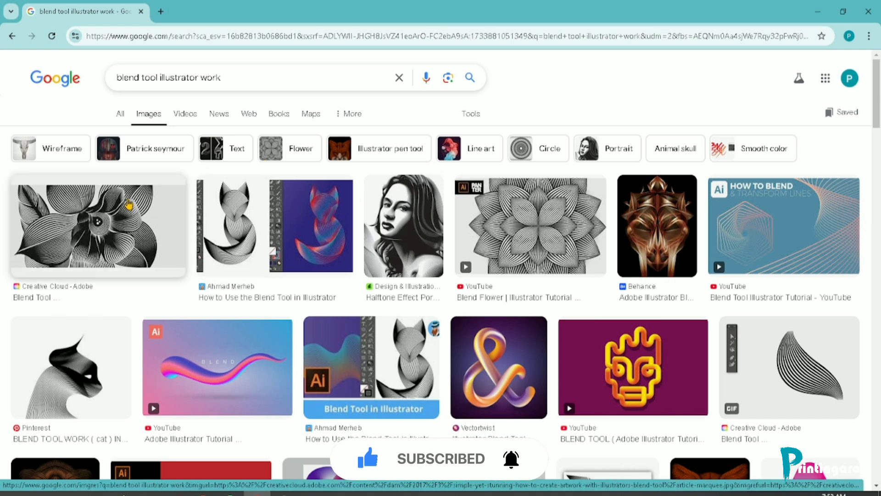
Step: Switch to the browser and examine the "blend tool illustrator work" image results, previewing the Blend Flower tutorial image
{"action": "left_click", "coordinate": [562, 217]}
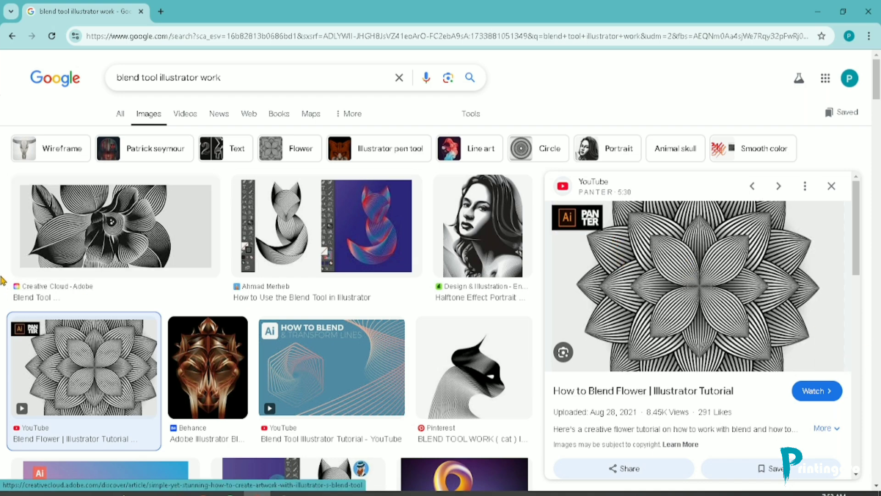
{"action": "scroll", "coordinate": [2, 269], "scroll_direction": "down", "scroll_amount": 10}
{"action": "scroll", "coordinate": [3, 270], "scroll_direction": "up", "scroll_amount": 5}
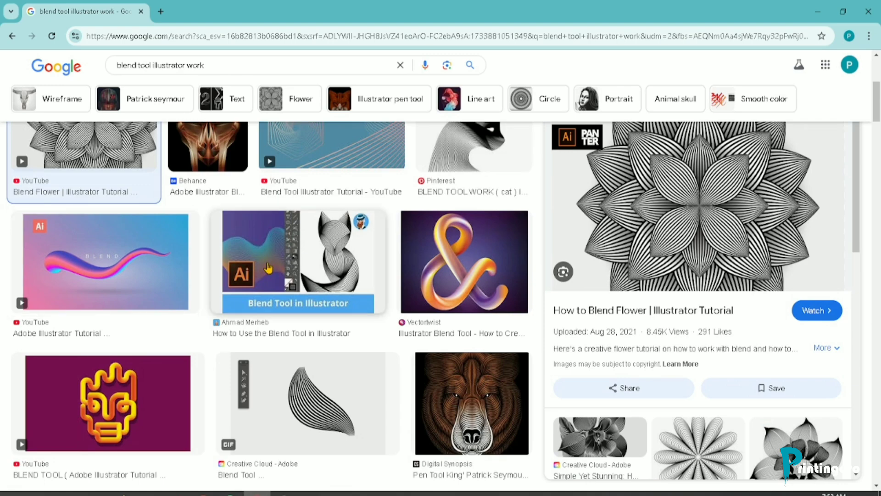
{"action": "scroll", "coordinate": [344, 288], "scroll_direction": "up", "scroll_amount": 3}
{"action": "left_click", "coordinate": [341, 367]}
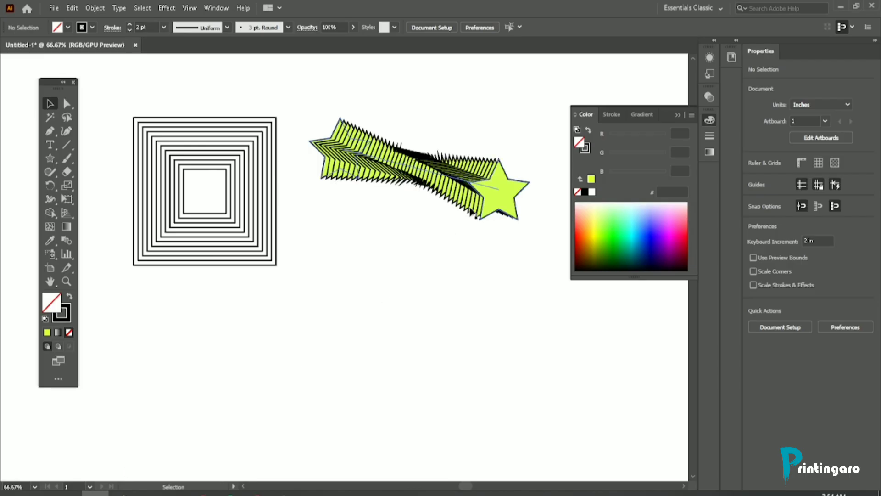
Step: Back in Illustrator, draw a hexagon about 2.61 in wide and 2.26 in high below the two blends
{"action": "scroll", "coordinate": [211, 209], "scroll_direction": "down", "scroll_amount": 2}
{"action": "left_click", "coordinate": [58, 159]}
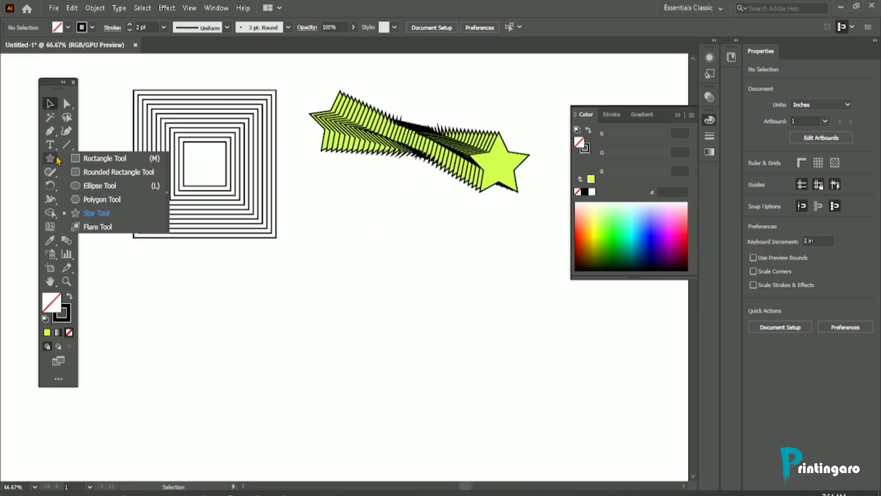
{"action": "left_click", "coordinate": [94, 202]}
{"action": "scroll", "coordinate": [325, 263], "scroll_direction": "down", "scroll_amount": 3}
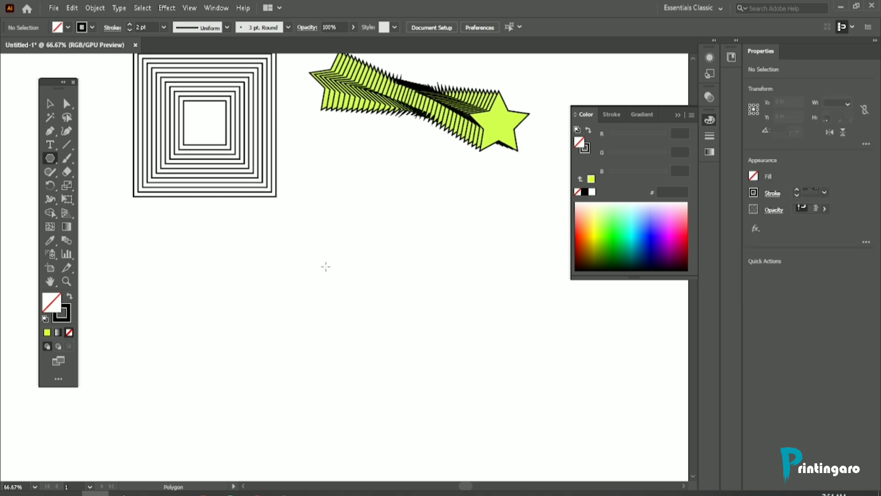
{"action": "left_click_drag", "start_coordinate": [318, 270], "coordinate": [341, 309]}
Step: Round all corners of the hexagon slightly with its live corner control
{"action": "scroll", "coordinate": [311, 241], "scroll_direction": "up", "scroll_amount": 4}
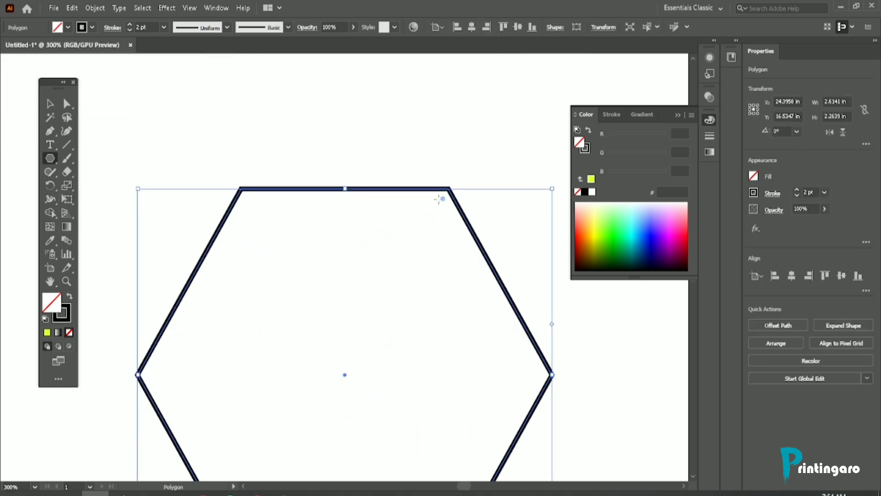
{"action": "left_click_drag", "start_coordinate": [443, 200], "coordinate": [437, 220]}
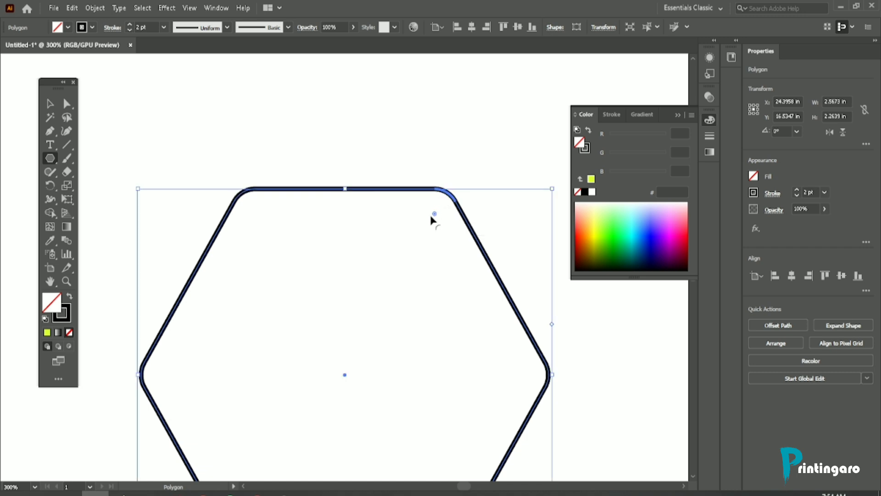
{"action": "scroll", "coordinate": [385, 206], "scroll_direction": "down", "scroll_amount": 2}
Step: Rotate the rounded hexagon to 45° and enlarge it about its center to about 3.30 in wide
{"action": "left_click", "coordinate": [50, 104]}
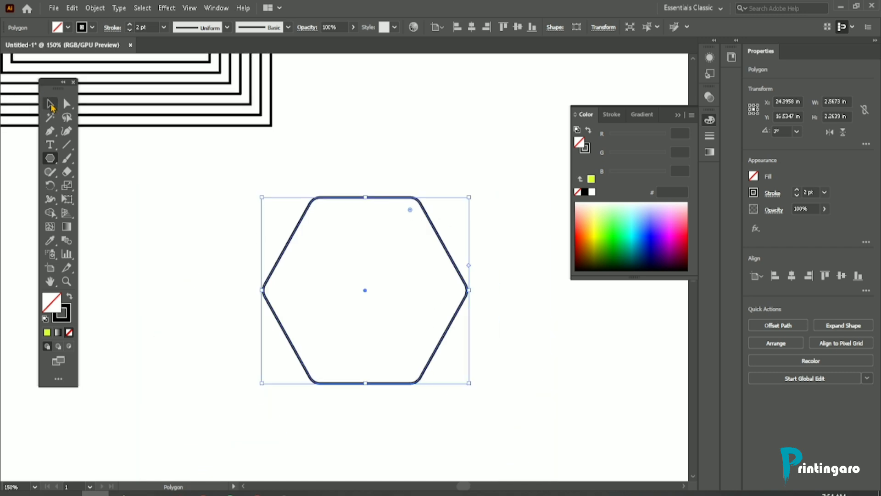
{"action": "left_click_drag", "start_coordinate": [474, 192], "coordinate": [388, 124]}
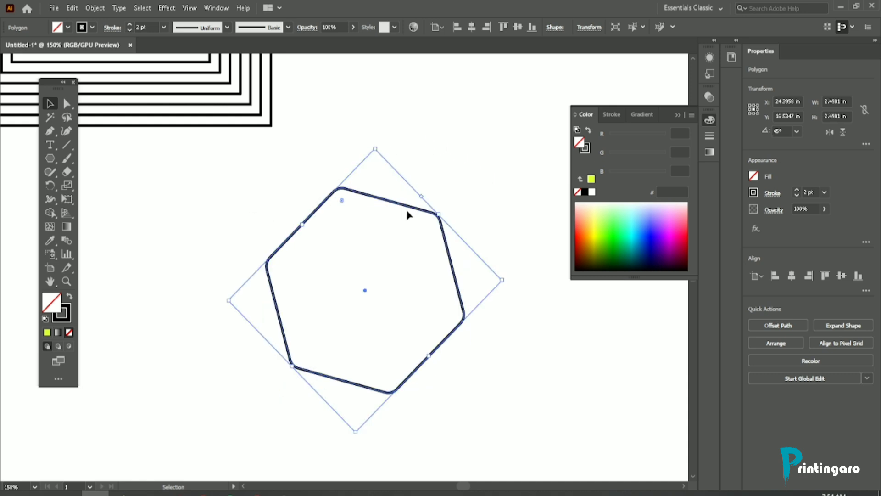
{"action": "left_click_drag", "start_coordinate": [503, 283], "coordinate": [547, 280]}
{"action": "key", "text": "a"}
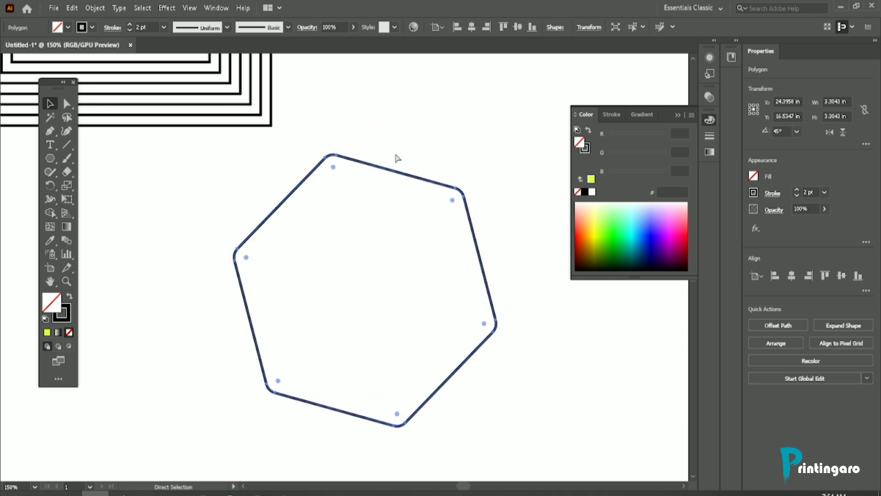
{"action": "key", "text": "v"}
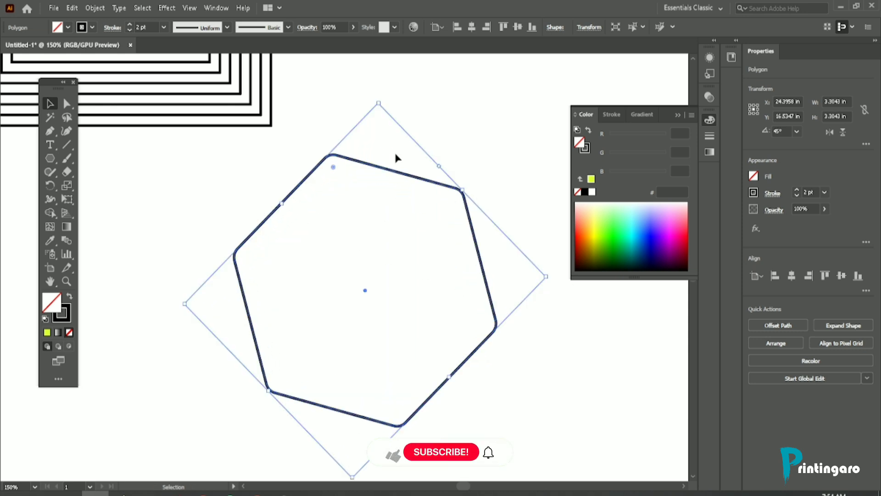
{"action": "key", "text": "a"}
{"action": "key", "text": "v"}
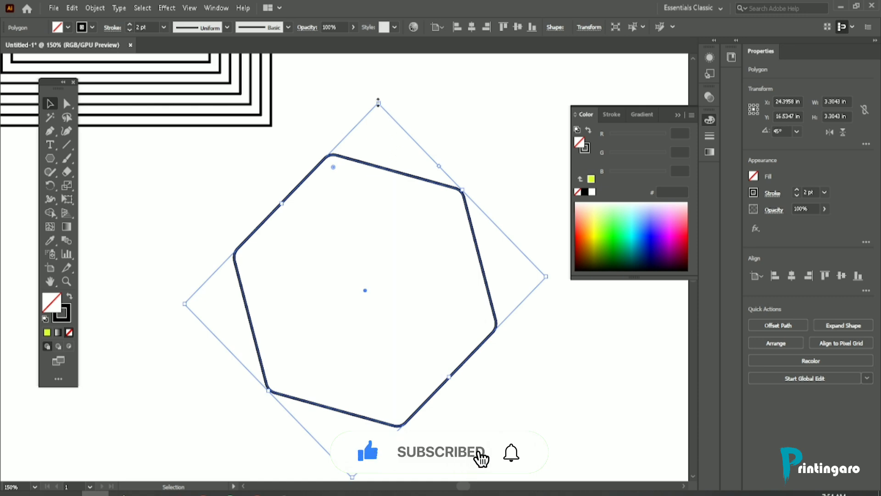
Step: Scale the rounded hexagon down about its center to about 0.30 in wide
{"action": "left_click_drag", "start_coordinate": [378, 102], "coordinate": [329, 240]}
{"action": "scroll", "coordinate": [366, 297], "scroll_direction": "up", "scroll_amount": 10}
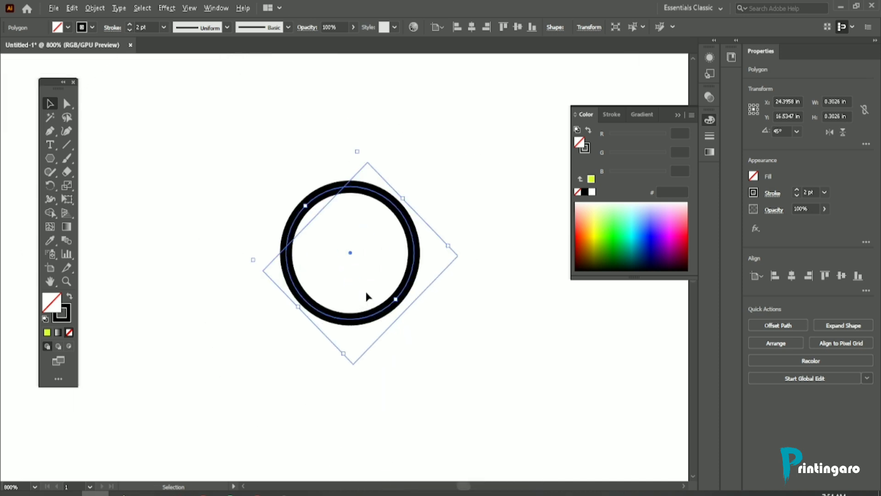
{"action": "scroll", "coordinate": [314, 153], "scroll_direction": "up", "scroll_amount": 5}
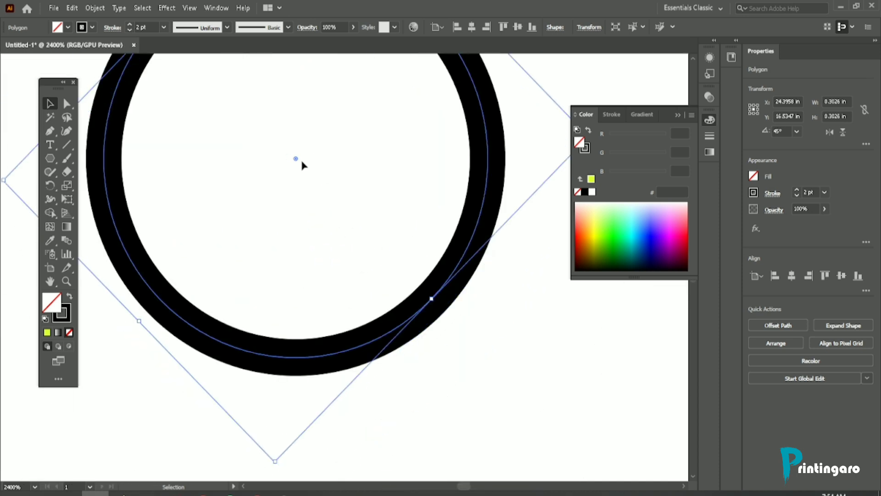
Step: Reduce the corner rounding of the small inner hexagon until its width is about 0.32 in, then deselect it
{"action": "left_click_drag", "start_coordinate": [298, 158], "coordinate": [571, 5]}
{"action": "scroll", "coordinate": [373, 225], "scroll_direction": "up", "scroll_amount": 3}
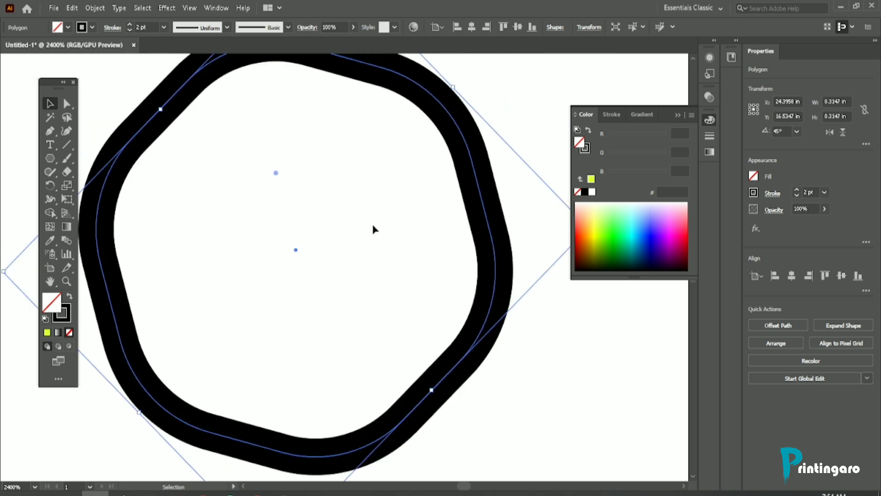
{"action": "left_click_drag", "start_coordinate": [276, 176], "coordinate": [270, 115]}
{"action": "scroll", "coordinate": [311, 178], "scroll_direction": "down", "scroll_amount": 5}
{"action": "left_click", "coordinate": [389, 204]}
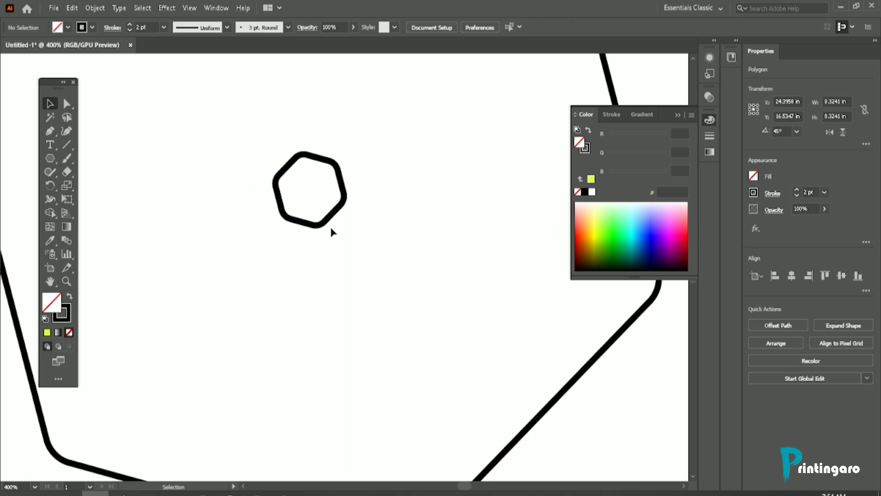
Step: Select both hexagons and set the blend spacing to 20 specified steps
{"action": "scroll", "coordinate": [297, 240], "scroll_direction": "down", "scroll_amount": 4}
{"action": "left_click_drag", "start_coordinate": [190, 175], "coordinate": [407, 261]}
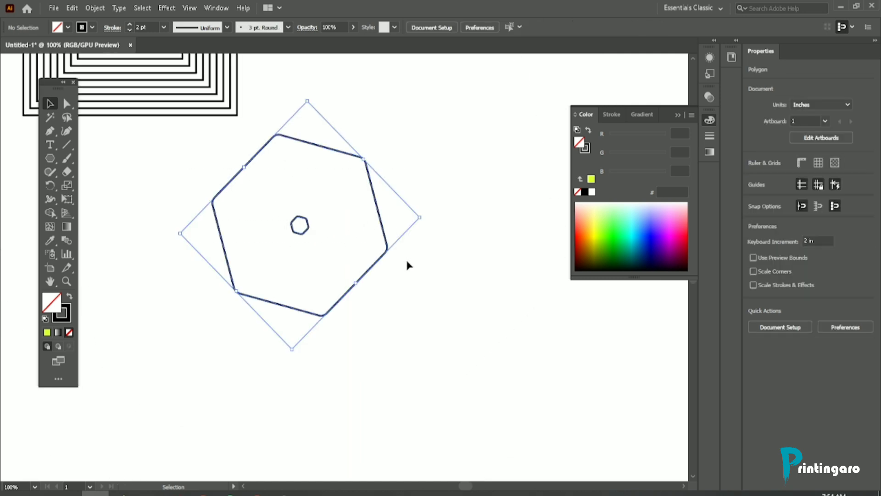
{"action": "double_click", "coordinate": [66, 240]}
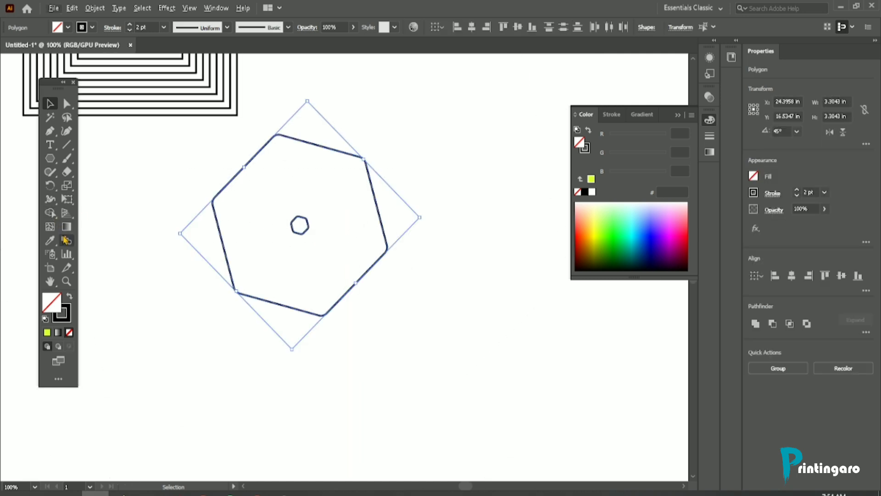
{"action": "left_click", "coordinate": [368, 108]}
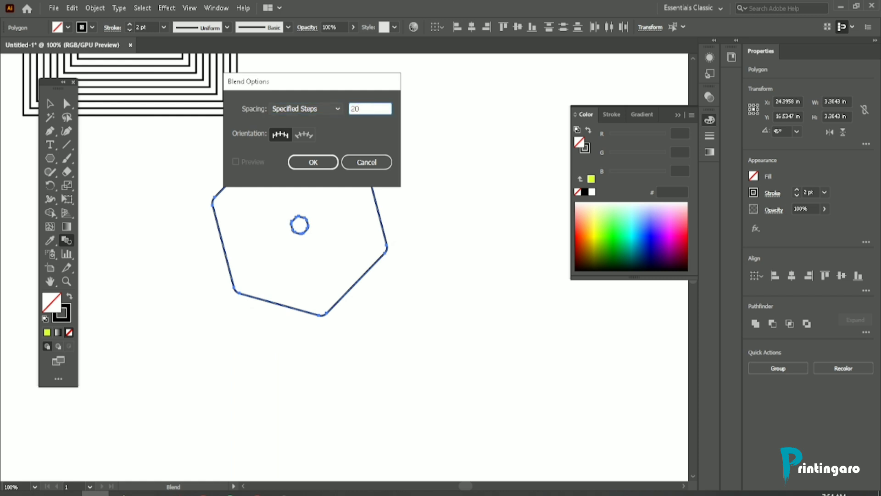
{"action": "left_click", "coordinate": [306, 162]}
Step: Blend the large hexagon into the small one using their matching corner points
{"action": "scroll", "coordinate": [253, 169], "scroll_direction": "up", "scroll_amount": 1}
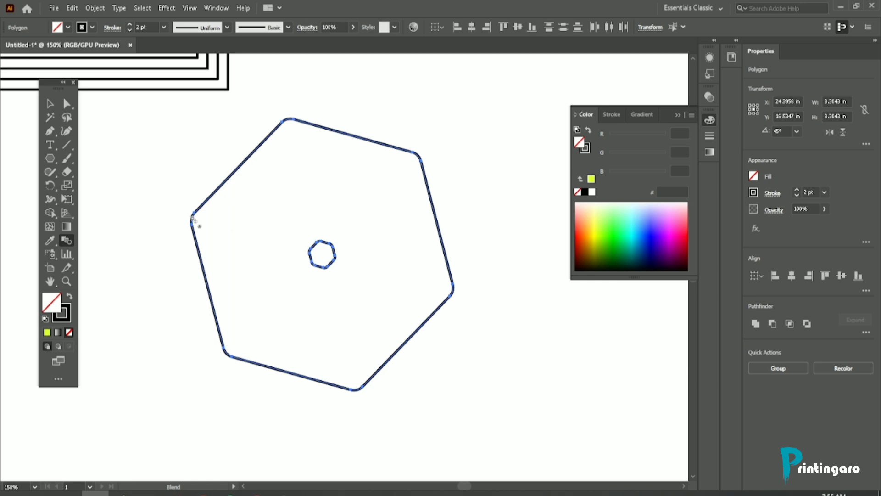
{"action": "scroll", "coordinate": [317, 264], "scroll_direction": "up", "scroll_amount": 4}
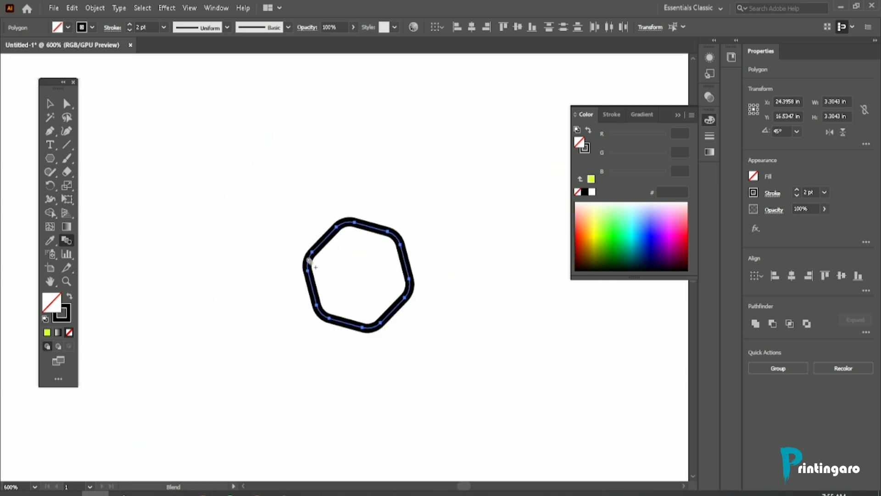
{"action": "left_click", "coordinate": [310, 253]}
{"action": "scroll", "coordinate": [343, 260], "scroll_direction": "down", "scroll_amount": 5}
{"action": "scroll", "coordinate": [345, 256], "scroll_direction": "up", "scroll_amount": 3}
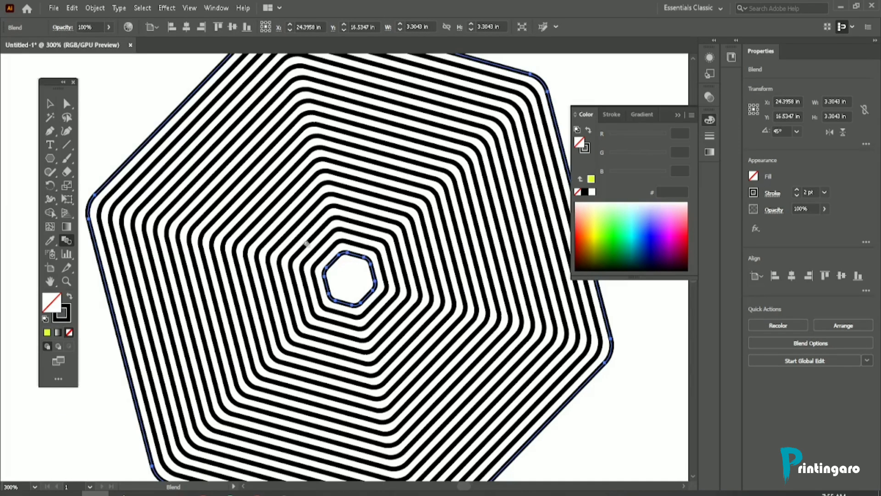
Step: Check the hexagon line-art reference in the browser, return to Illustrator and undo the hexagon blend
{"action": "left_click", "coordinate": [258, 494]}
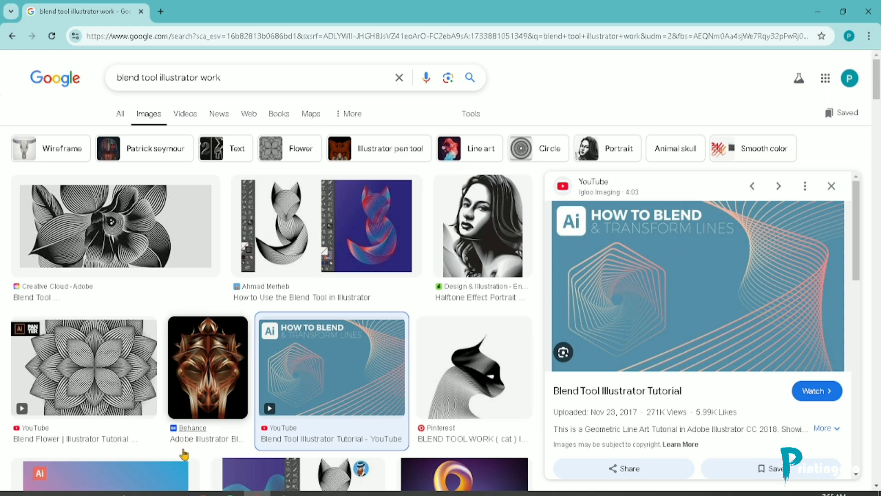
{"action": "left_click", "coordinate": [95, 493]}
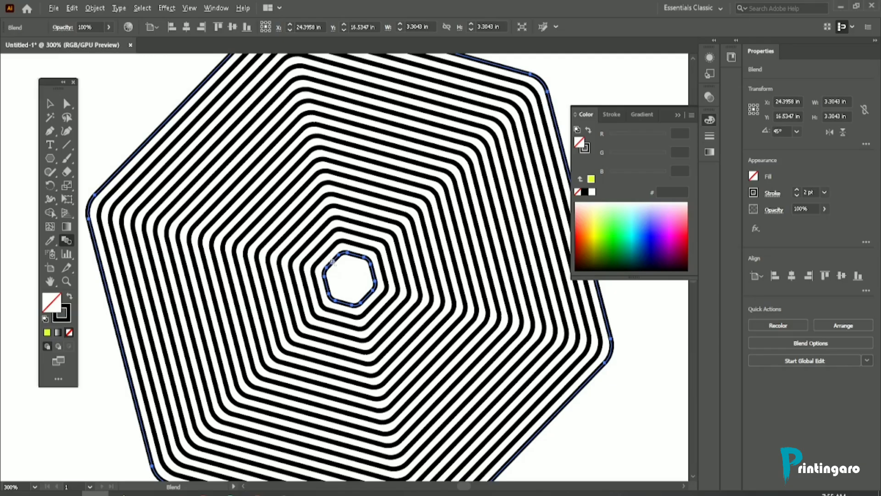
{"action": "scroll", "coordinate": [333, 264], "scroll_direction": "down", "scroll_amount": 2}
{"action": "key", "text": "ctrl+z"}
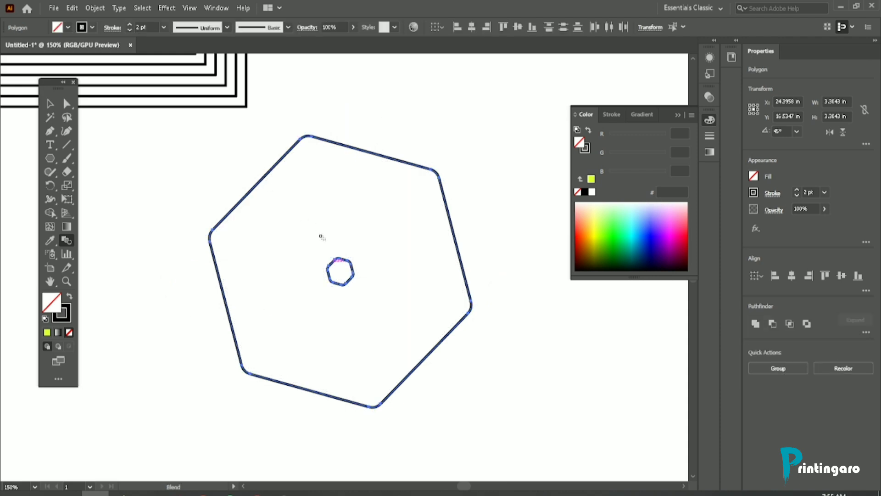
Step: Blend the two hexagons again using a non-matching corner point on the small hexagon to twist the lines
{"action": "scroll", "coordinate": [326, 281], "scroll_direction": "up", "scroll_amount": 3}
{"action": "left_click", "coordinate": [347, 282]}
{"action": "scroll", "coordinate": [331, 275], "scroll_direction": "down", "scroll_amount": 2}
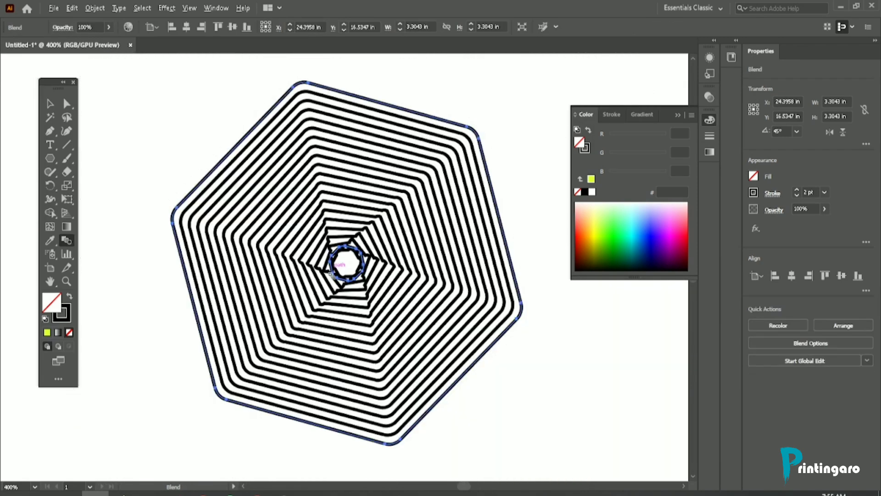
{"action": "scroll", "coordinate": [330, 274], "scroll_direction": "down", "scroll_amount": 1}
{"action": "scroll", "coordinate": [336, 260], "scroll_direction": "up", "scroll_amount": 4}
{"action": "scroll", "coordinate": [336, 256], "scroll_direction": "down", "scroll_amount": 3}
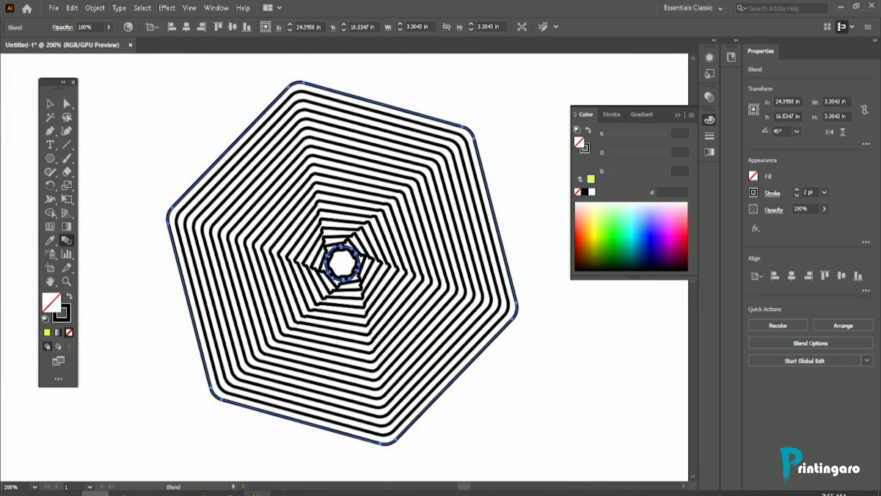
Step: Compare the twisted blend with the hexagon reference in the browser, then examine the blend's center in Illustrator
{"action": "left_click", "coordinate": [257, 492]}
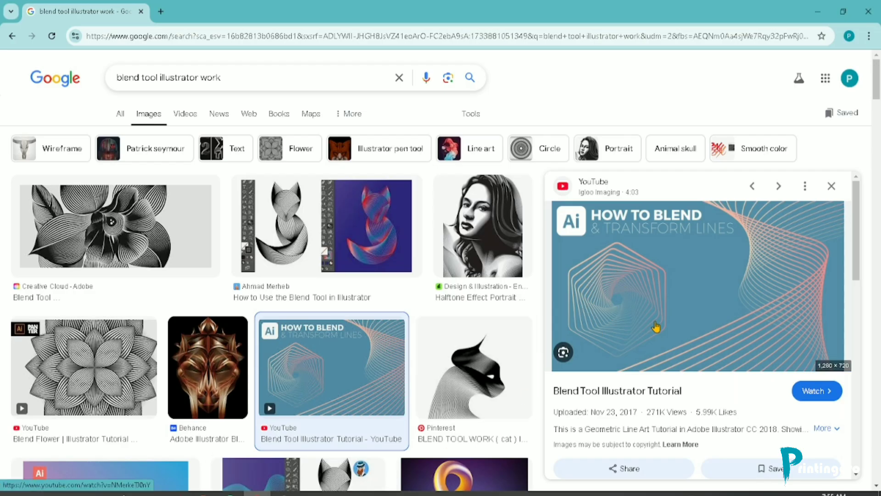
{"action": "left_click", "coordinate": [95, 493]}
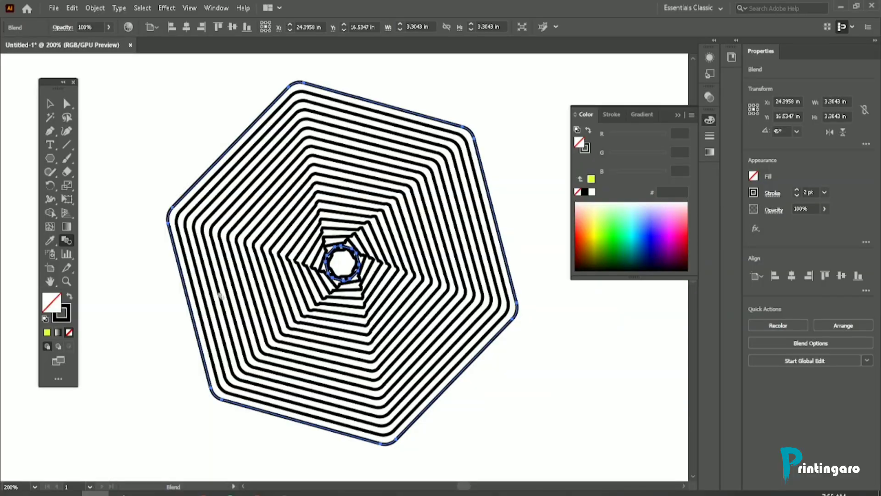
{"action": "scroll", "coordinate": [347, 237], "scroll_direction": "up", "scroll_amount": 1}
{"action": "scroll", "coordinate": [347, 237], "scroll_direction": "down", "scroll_amount": 1}
{"action": "left_click", "coordinate": [51, 104]}
{"action": "left_click", "coordinate": [290, 179]}
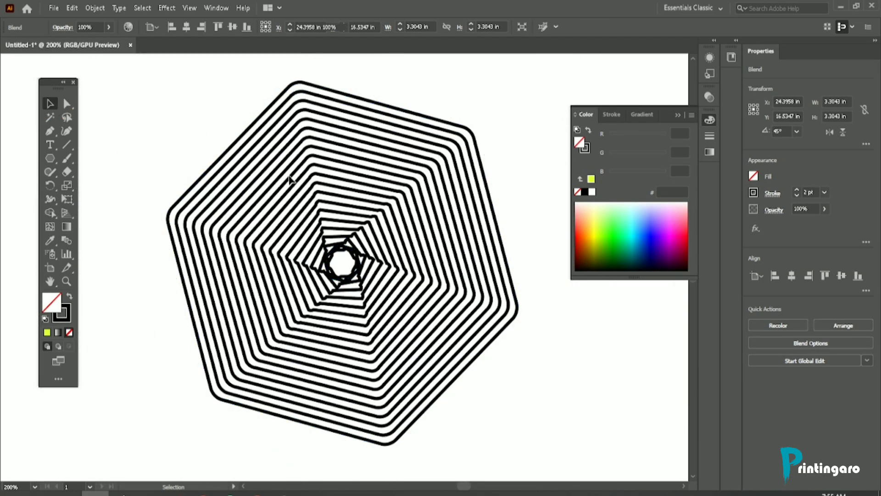
{"action": "scroll", "coordinate": [342, 271], "scroll_direction": "up", "scroll_amount": 1}
{"action": "left_click", "coordinate": [338, 201]}
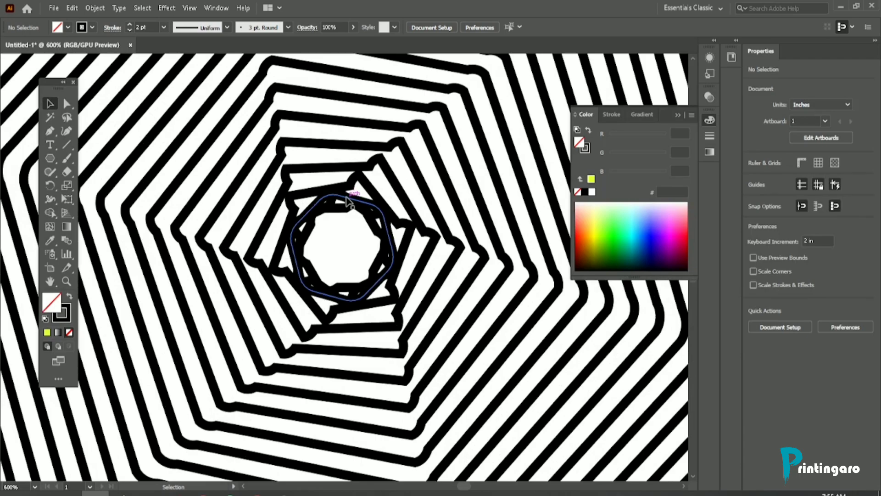
{"action": "scroll", "coordinate": [341, 200], "scroll_direction": "down", "scroll_amount": 3}
Step: Recheck the browser's hexagon reference and view the twisted blend in Illustrator alongside the square and star blends
{"action": "left_click", "coordinate": [257, 493]}
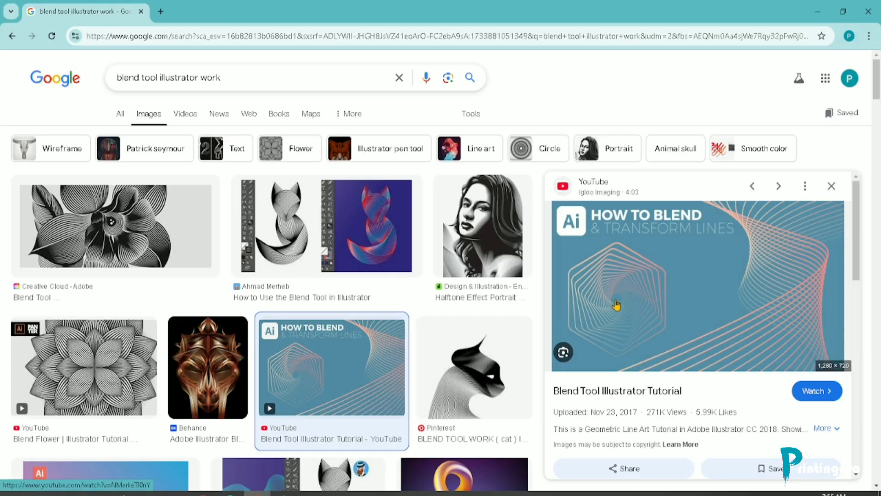
{"action": "left_click", "coordinate": [95, 494]}
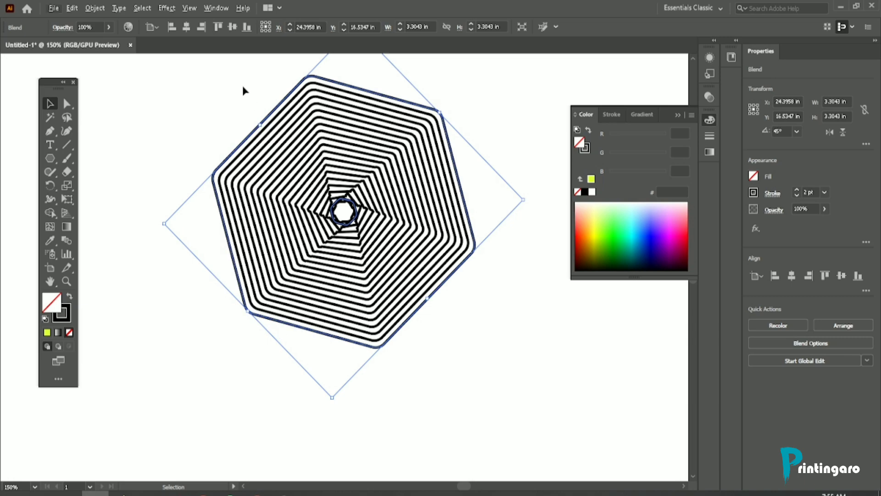
{"action": "scroll", "coordinate": [316, 80], "scroll_direction": "up", "scroll_amount": 3}
{"action": "scroll", "coordinate": [325, 172], "scroll_direction": "down", "scroll_amount": 3}
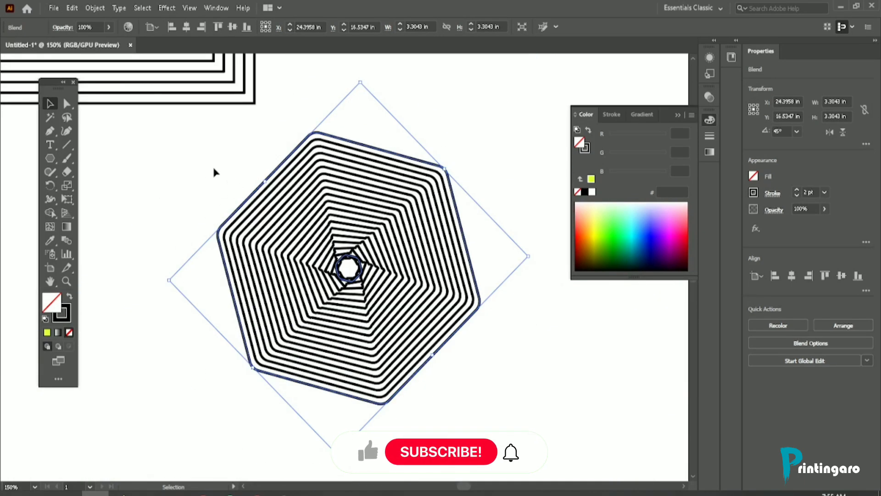
{"action": "left_click", "coordinate": [214, 172]}
{"action": "scroll", "coordinate": [328, 284], "scroll_direction": "down", "scroll_amount": 2}
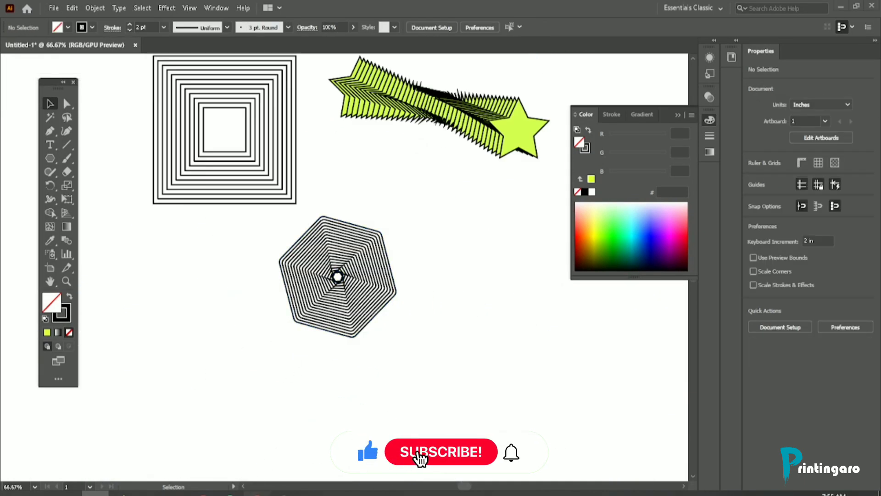
{"action": "left_click", "coordinate": [257, 493]}
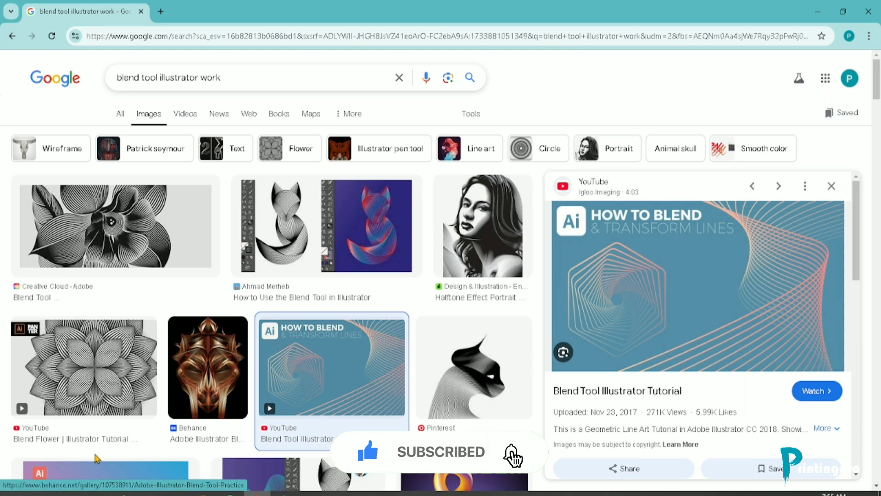
{"action": "left_click", "coordinate": [95, 493]}
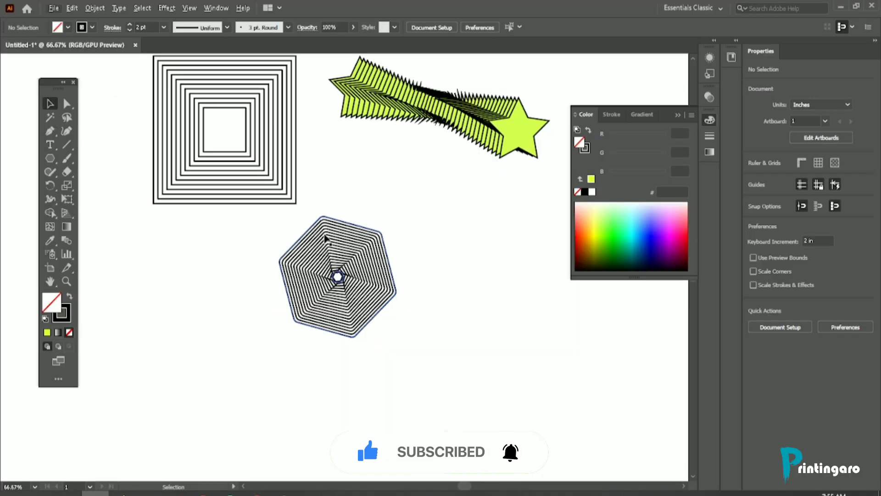
Step: Move the hexagon blend up closer to the star blend, enlarge it to about 4.79 in wide and deselect it
{"action": "left_click_drag", "start_coordinate": [325, 239], "coordinate": [382, 190]}
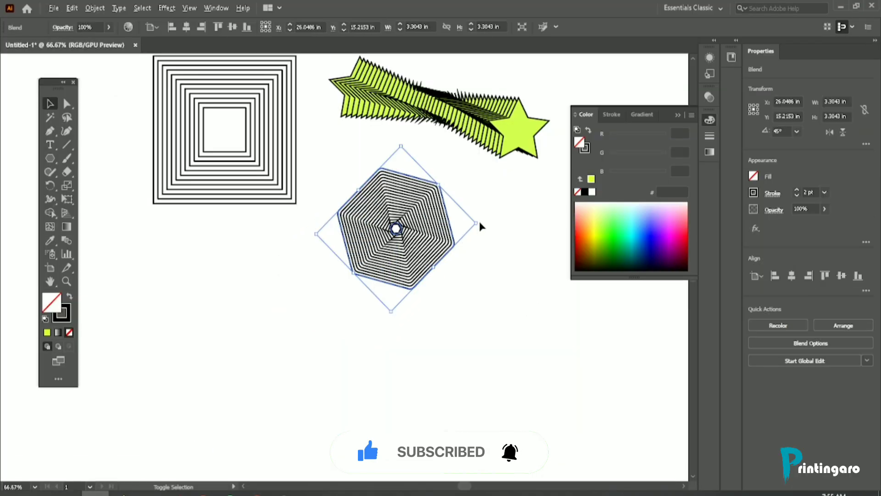
{"action": "left_click_drag", "start_coordinate": [475, 222], "coordinate": [513, 222]}
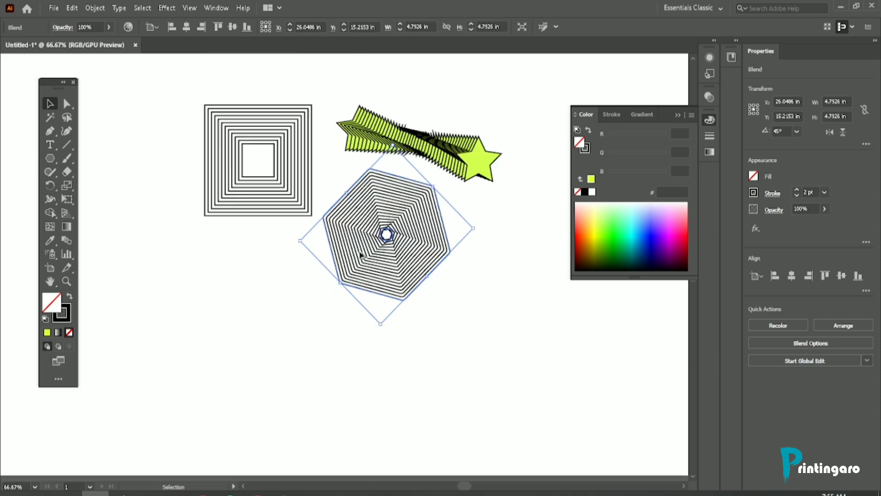
{"action": "scroll", "coordinate": [359, 252], "scroll_direction": "down", "scroll_amount": 1}
{"action": "left_click", "coordinate": [342, 328]}
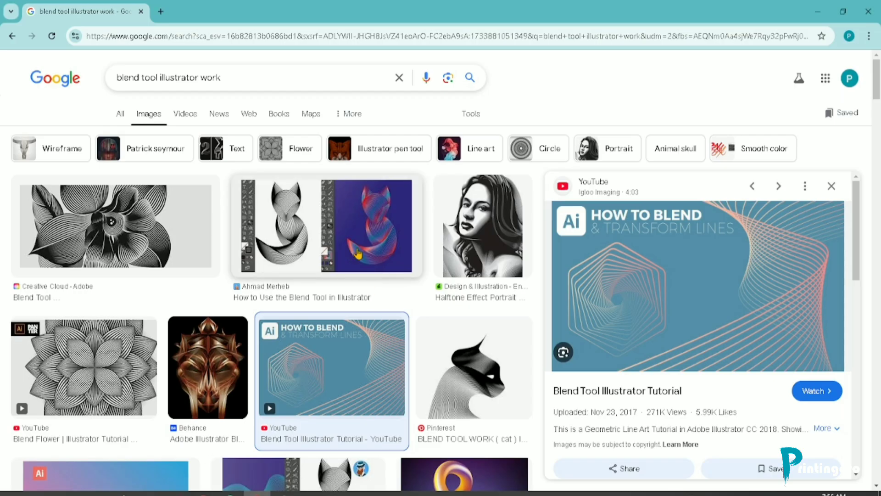
Step: Browse the blend-tool image results in the browser, previewing the circular pattern, fox line art, yellow 7 and square-to-circle blend
{"action": "scroll", "coordinate": [136, 299], "scroll_direction": "down", "scroll_amount": 5}
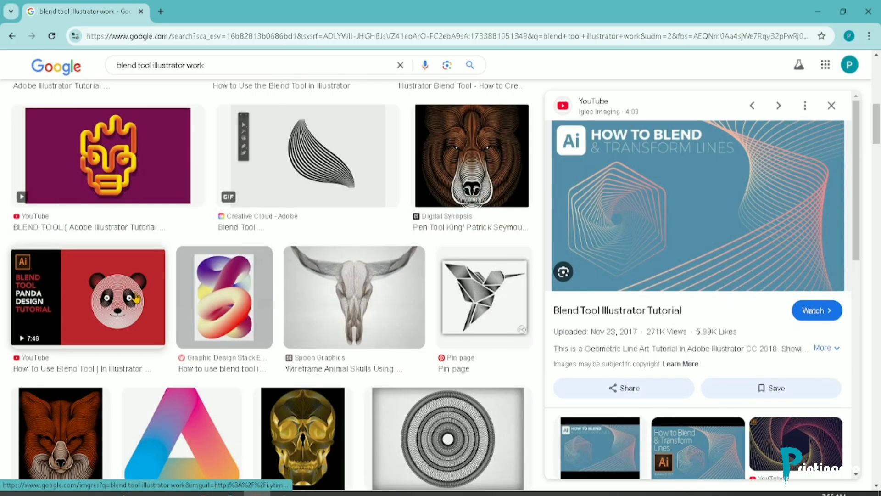
{"action": "left_click", "coordinate": [456, 454]}
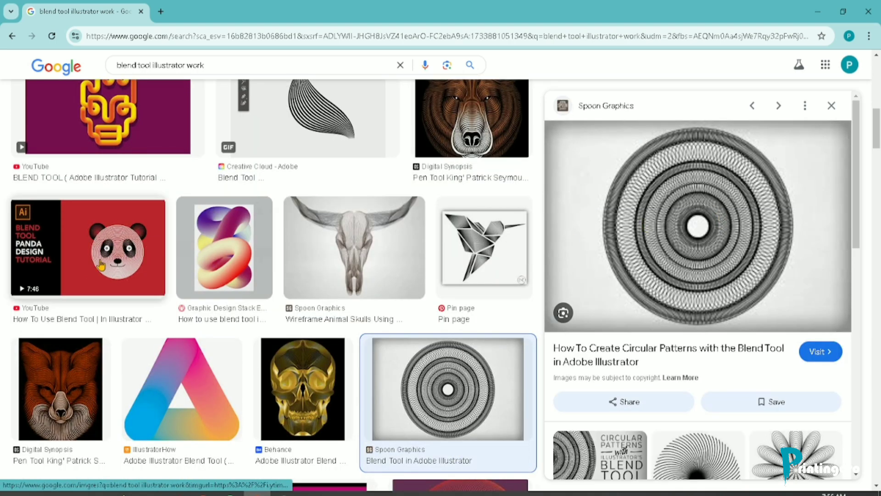
{"action": "left_click", "coordinate": [42, 385]}
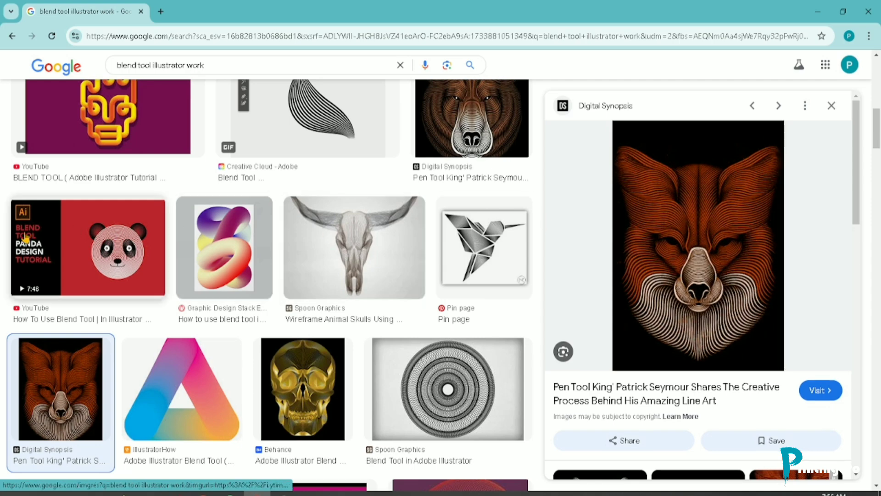
{"action": "scroll", "coordinate": [9, 282], "scroll_direction": "down", "scroll_amount": 5}
{"action": "scroll", "coordinate": [10, 282], "scroll_direction": "down", "scroll_amount": 5}
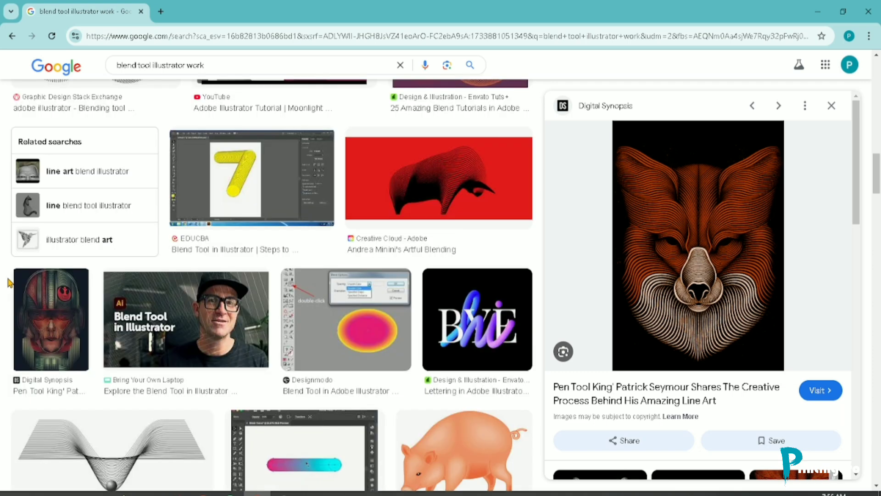
{"action": "left_click", "coordinate": [222, 176]}
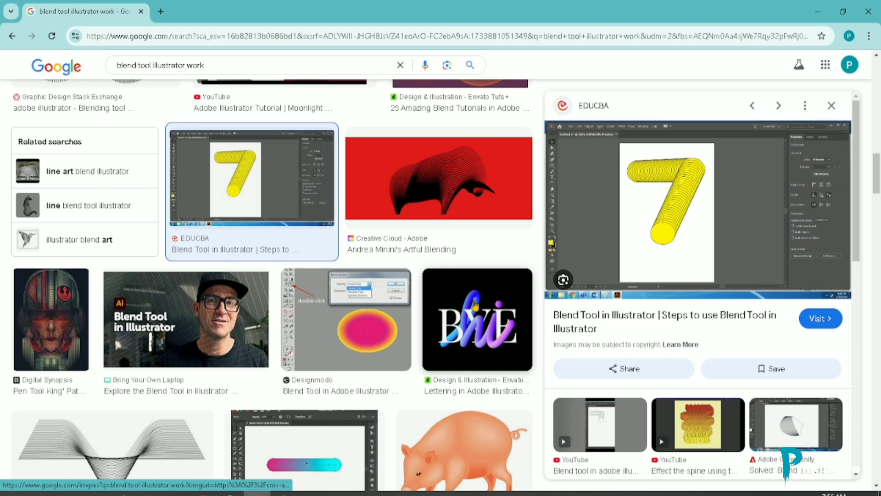
{"action": "scroll", "coordinate": [2, 277], "scroll_direction": "down", "scroll_amount": 5}
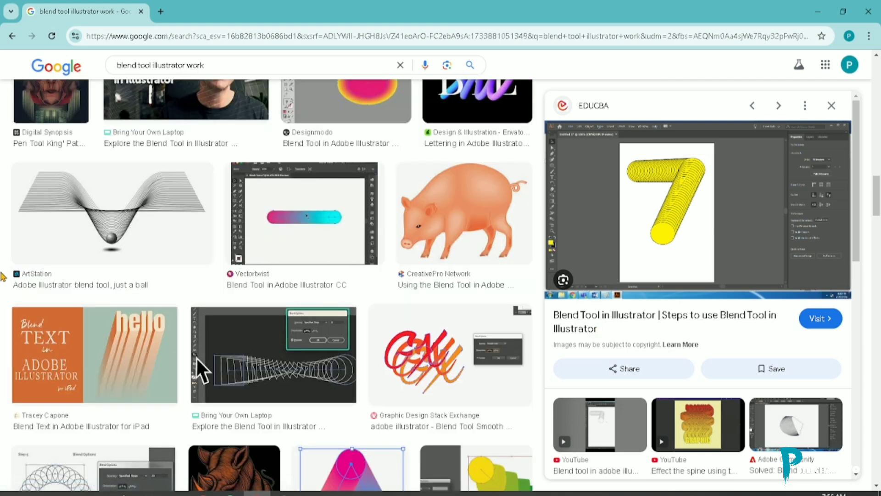
{"action": "scroll", "coordinate": [2, 277], "scroll_direction": "up", "scroll_amount": 5}
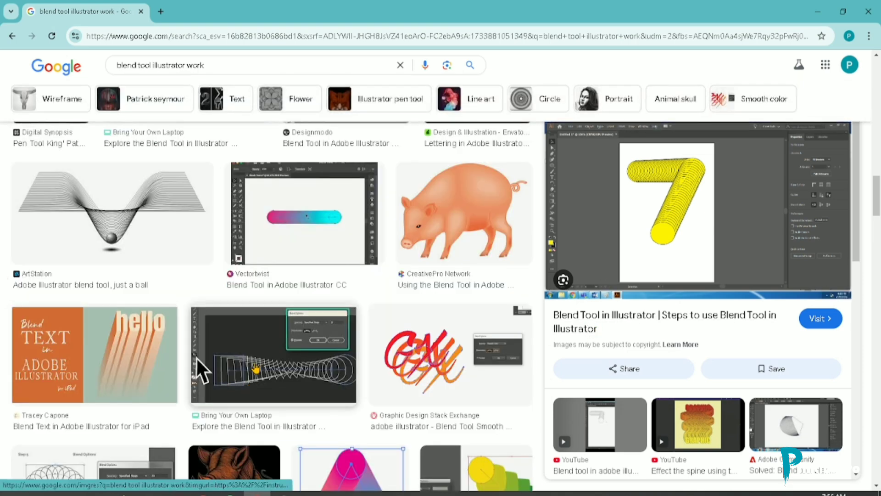
{"action": "left_click", "coordinate": [256, 367]}
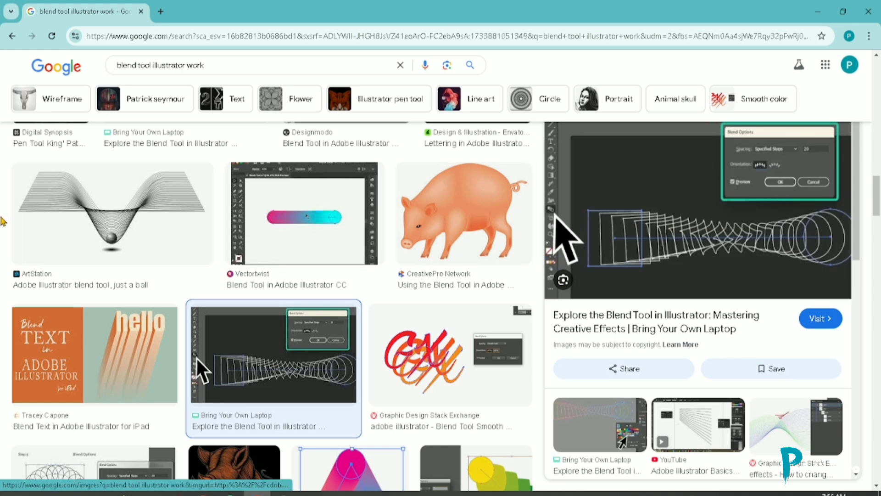